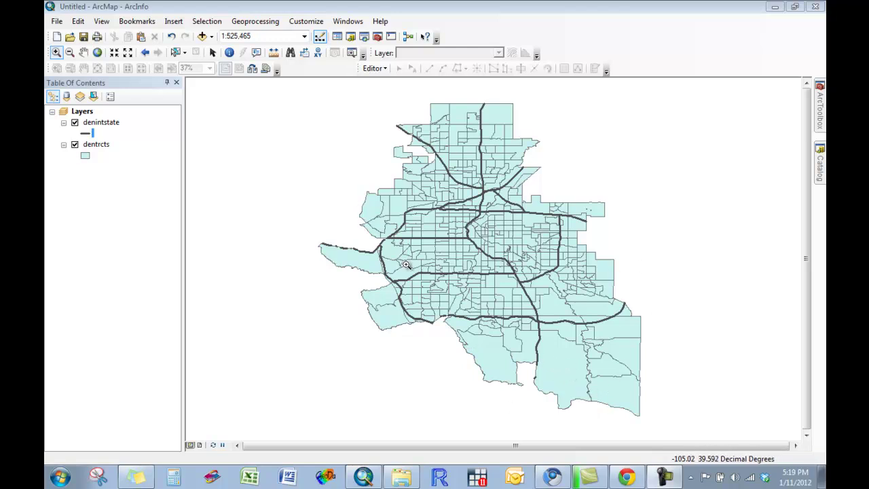
Inspect the dentrcts tracts layer's attribute table in ArcMap, then close it.
right_click(103, 145)
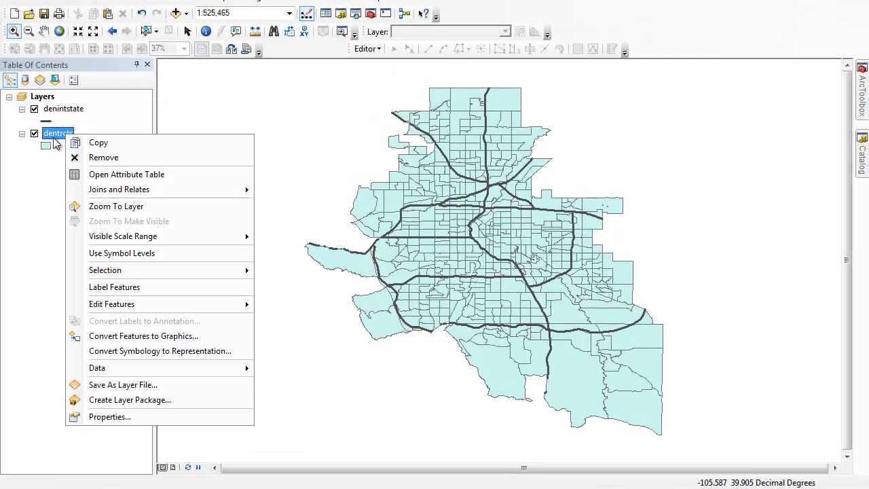
left_click(105, 178)
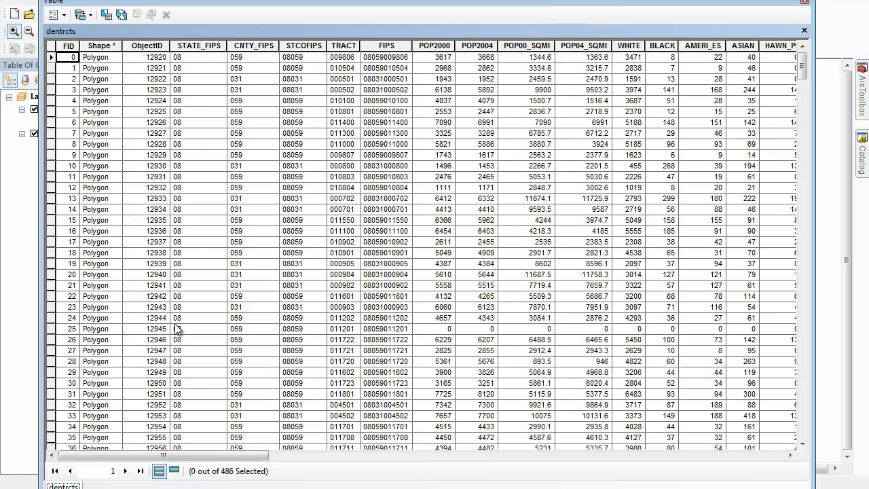
left_click_drag(191, 462, 170, 463)
left_click_drag(172, 459, 635, 475)
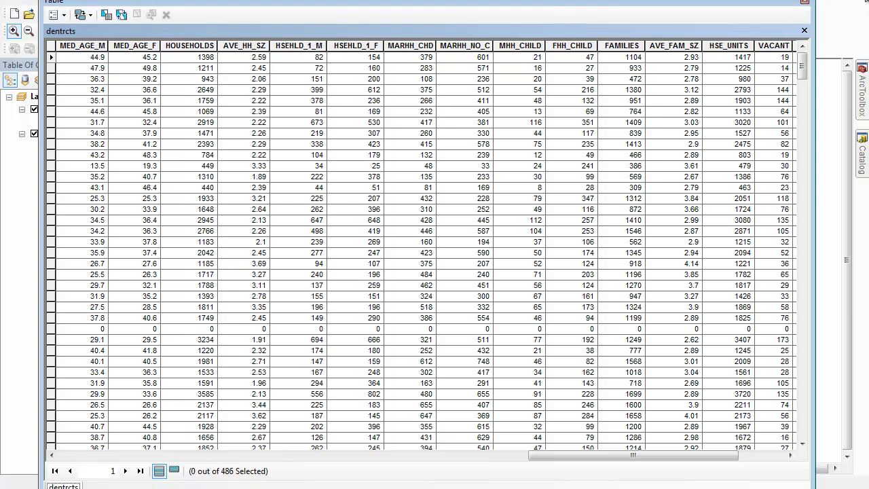
left_click(805, 4)
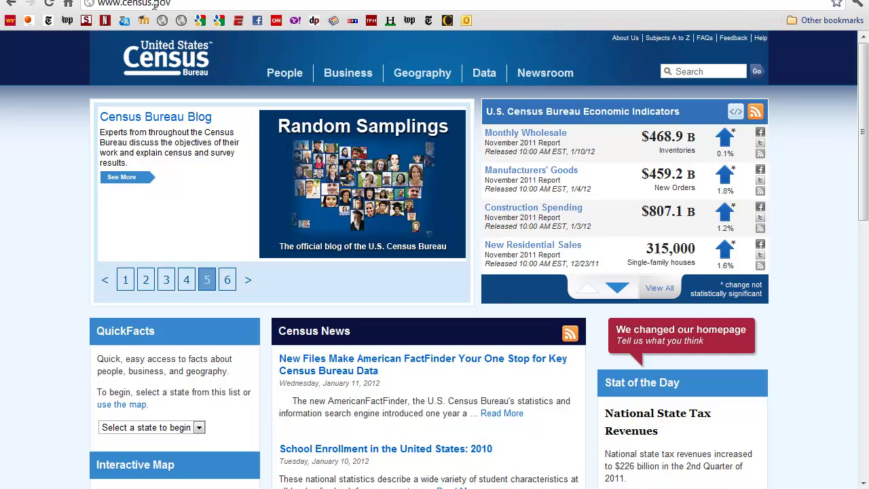
Go from the Census Bureau Data menu to the new American FactFinder site at factfinder2.census.gov.
mouse_move(489, 74)
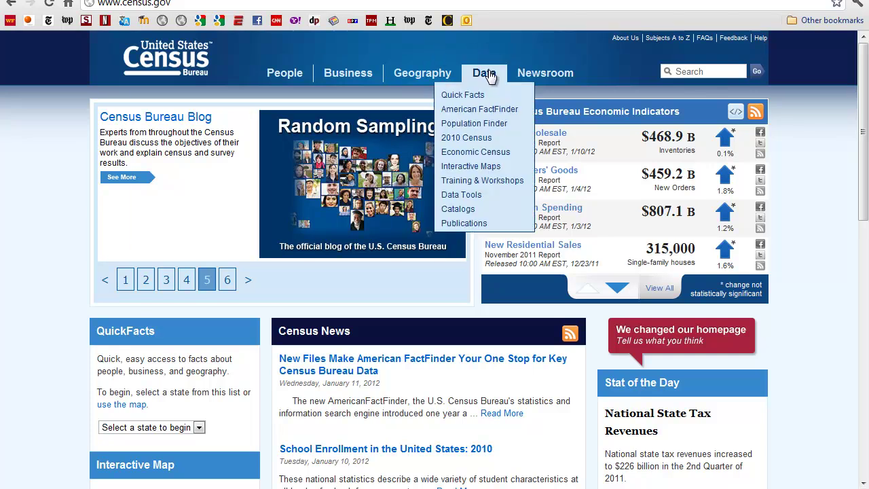
left_click(492, 113)
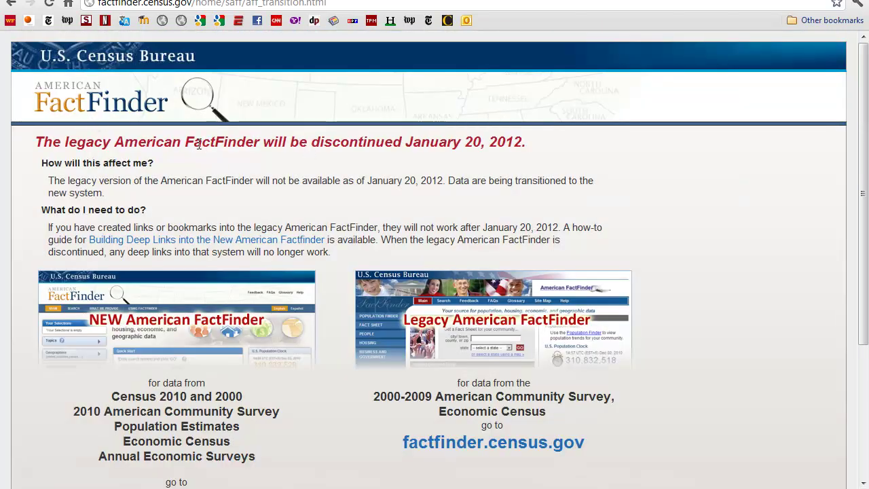
scroll(237, 156, "down", 2)
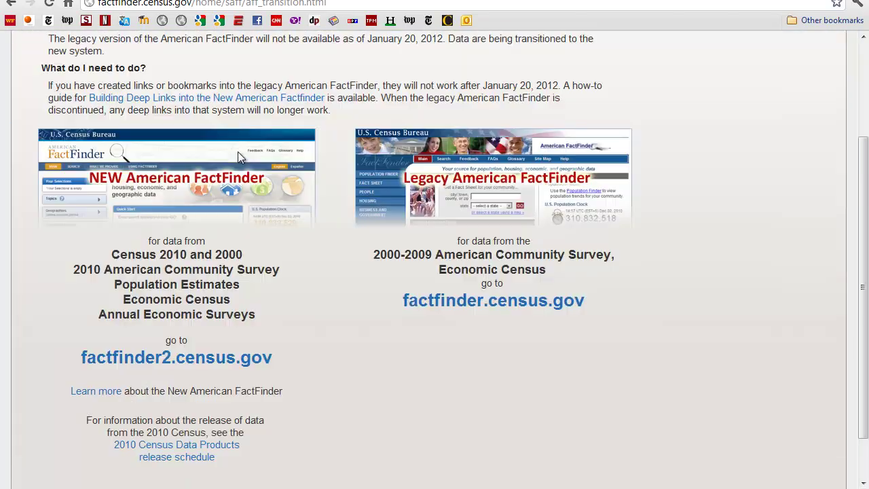
left_click(139, 362)
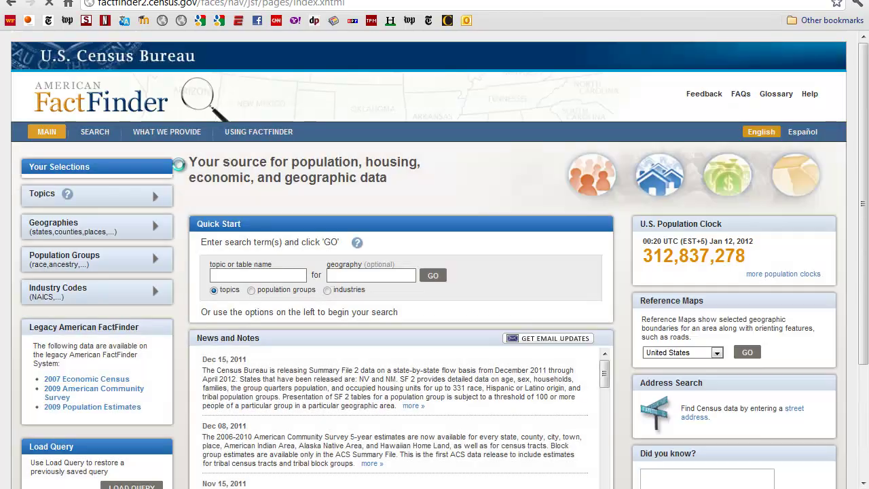
Set the search geography to All Census Tracts within Colorado, giving 3,783 matching tables.
scroll(215, 160, "down", 2)
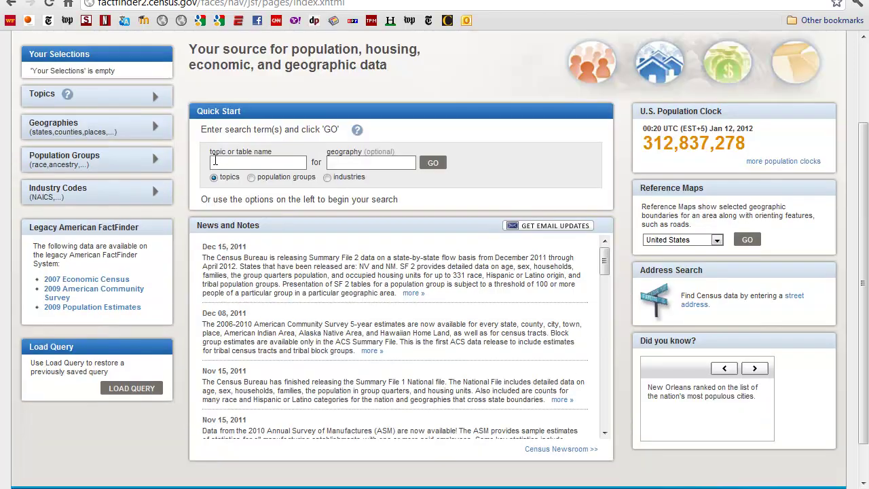
left_click(156, 128)
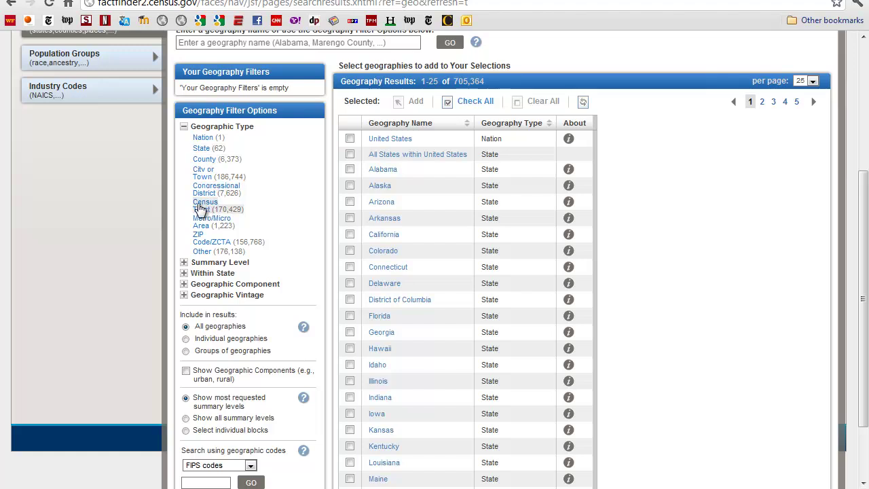
left_click(200, 209)
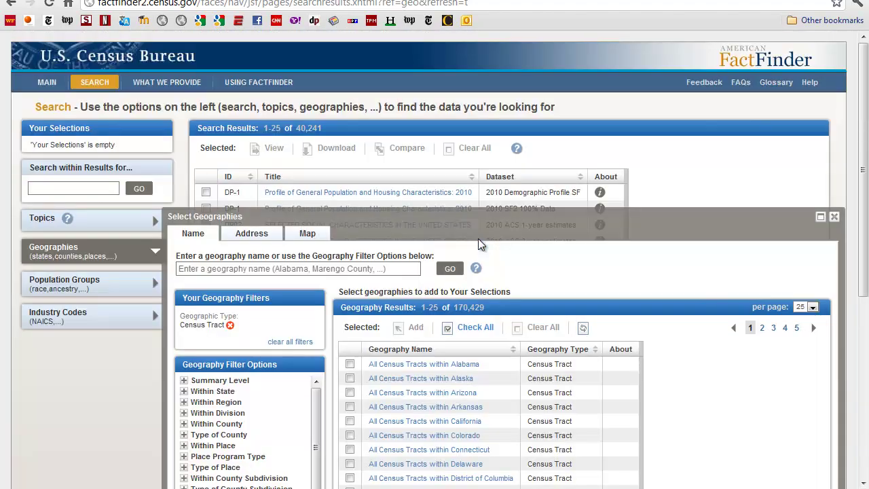
scroll(699, 353, "down", 3)
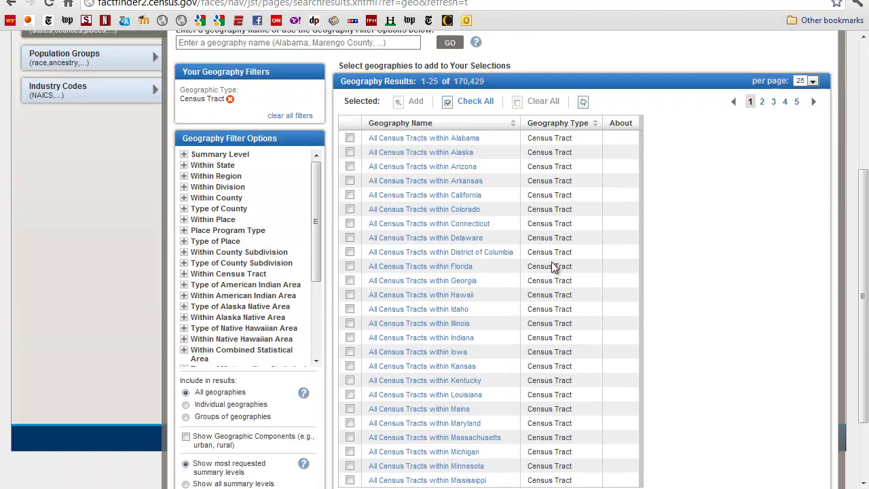
left_click(351, 209)
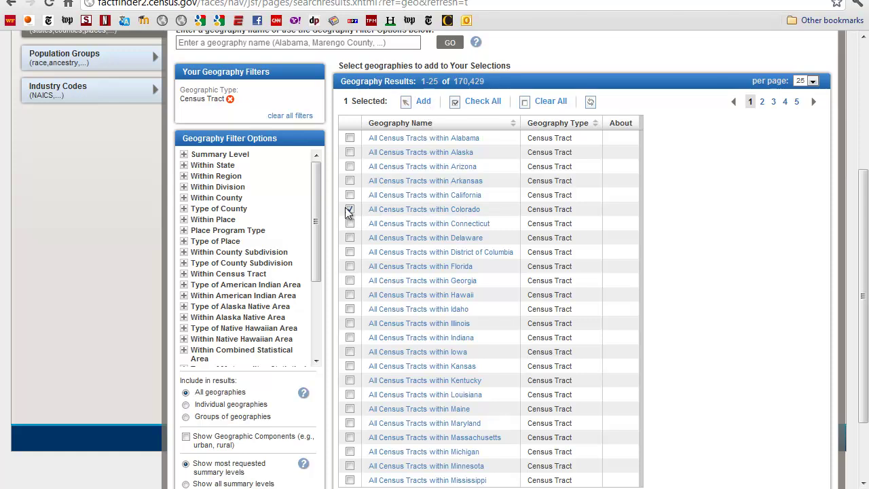
left_click(423, 103)
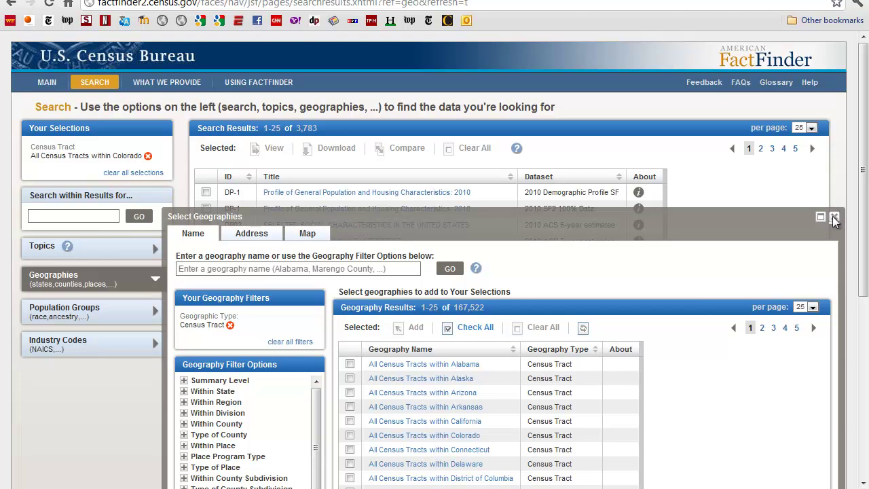
left_click(833, 218)
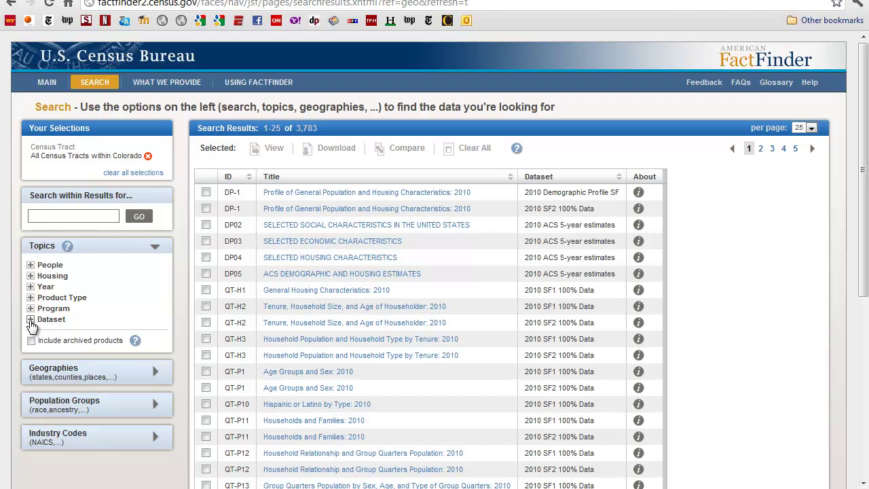
Filter the Colorado tract results by the 2000 SF3 Sample Data dataset, leaving 855 tables.
left_click(31, 319)
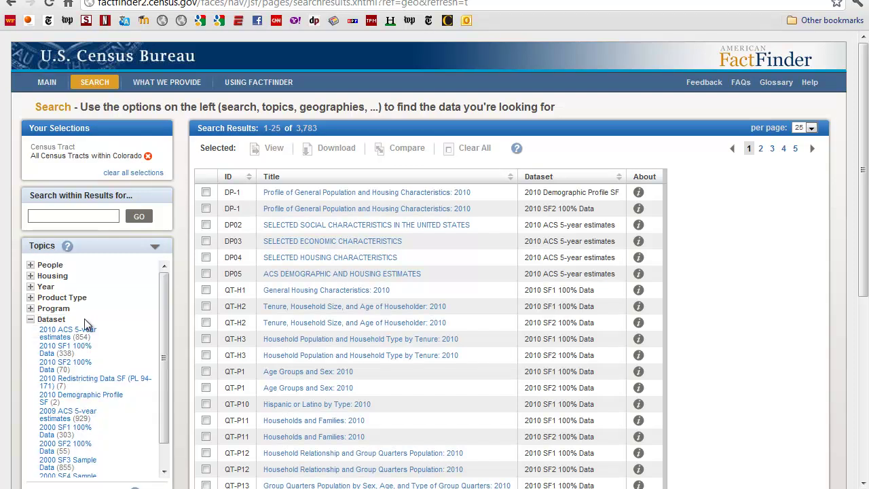
left_click_drag(163, 314, 166, 330)
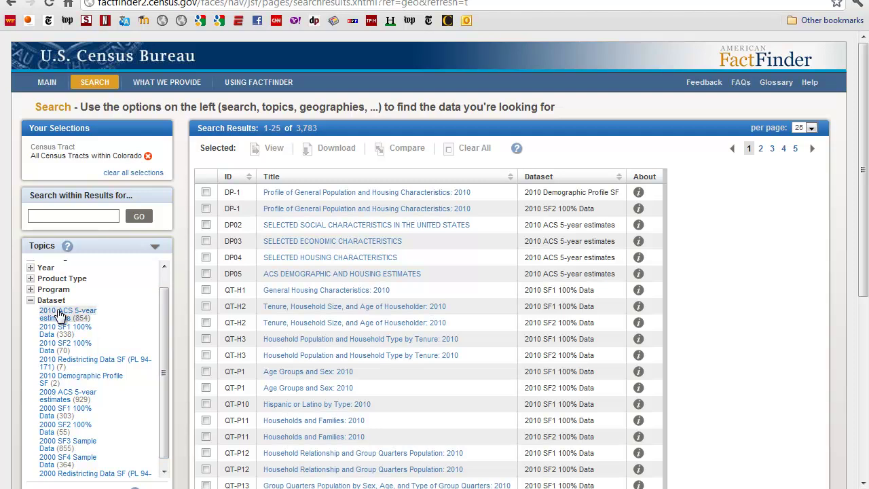
left_click_drag(168, 328, 167, 340)
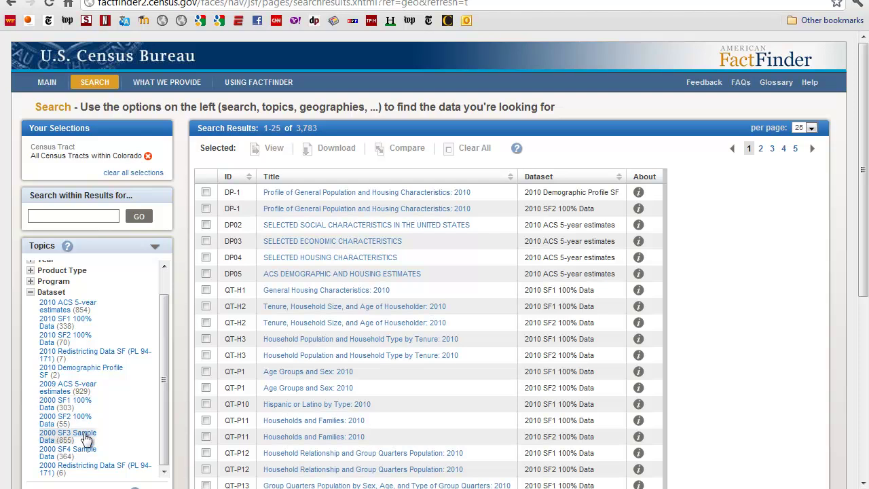
left_click(52, 438)
left_click(66, 436)
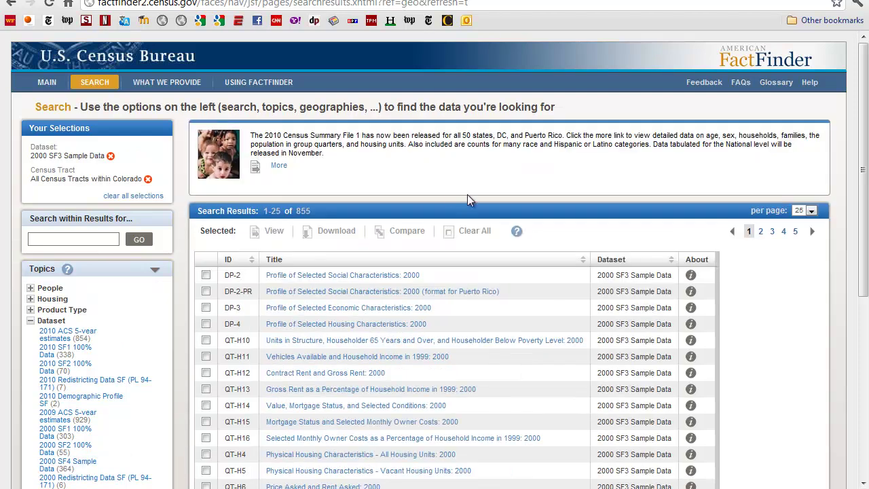
scroll(474, 220, "down", 2)
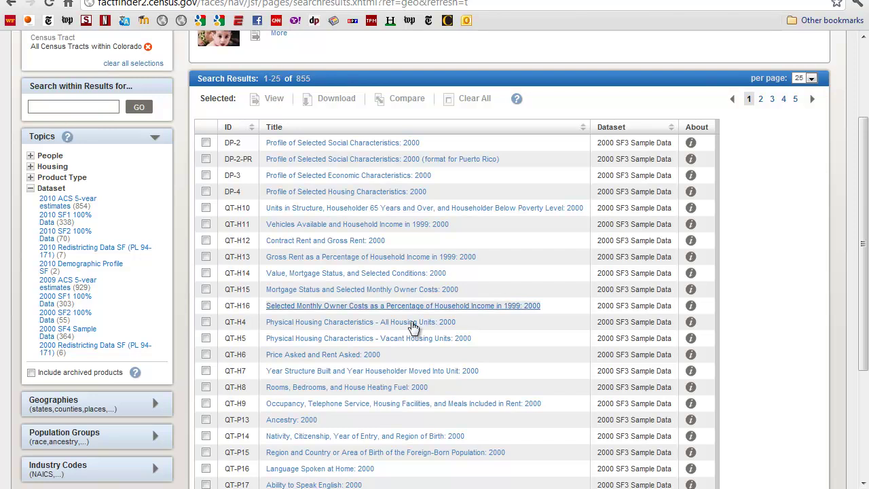
Page through the search results to results page 16.
left_click(797, 100)
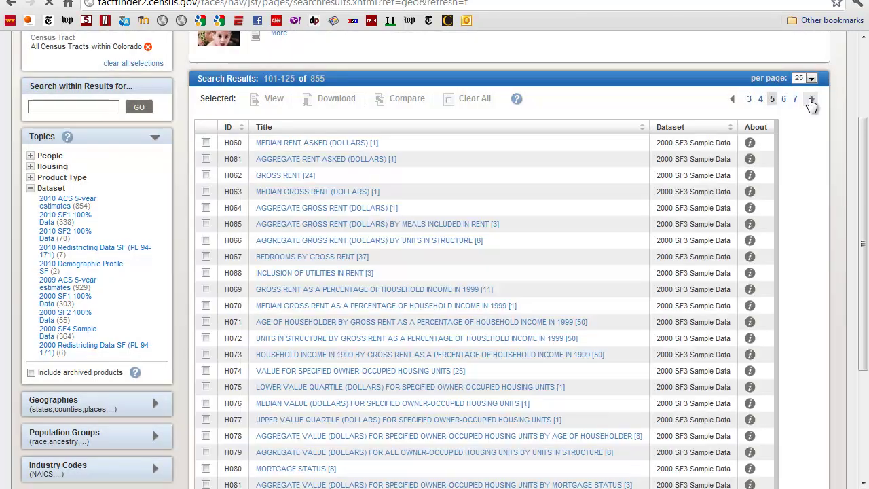
left_click(812, 100)
left_click(811, 101)
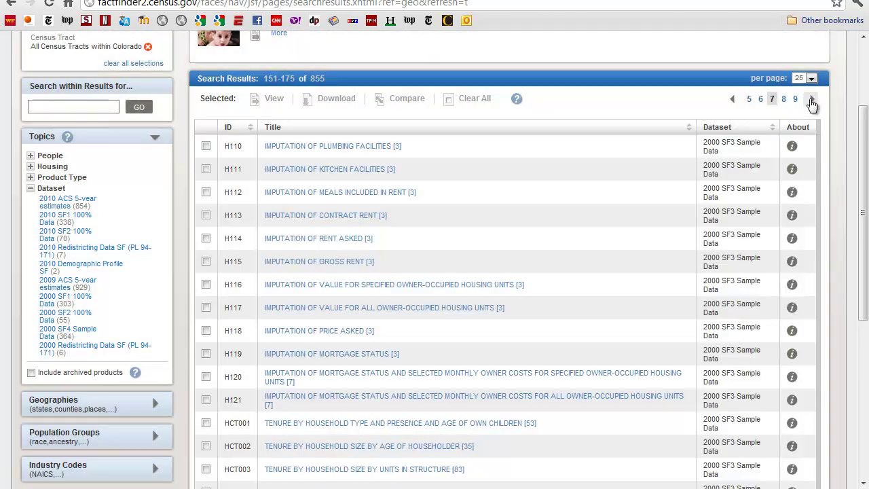
left_click(812, 102)
left_click(812, 102)
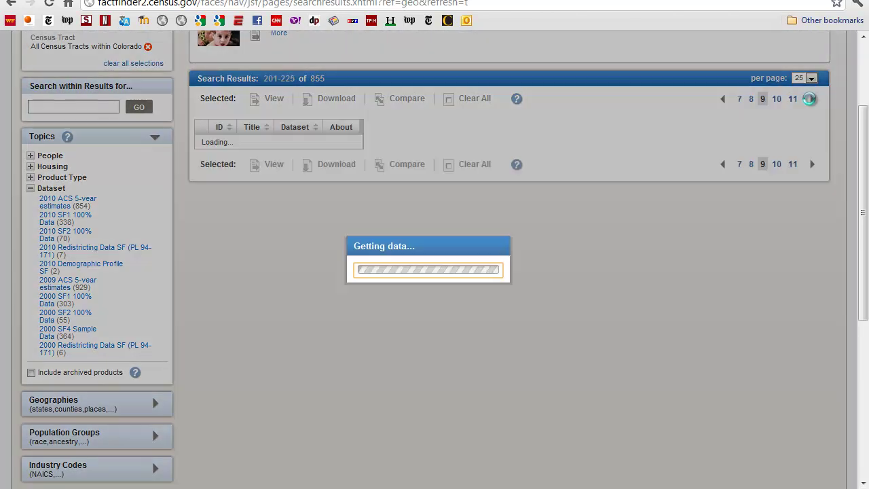
left_click(812, 102)
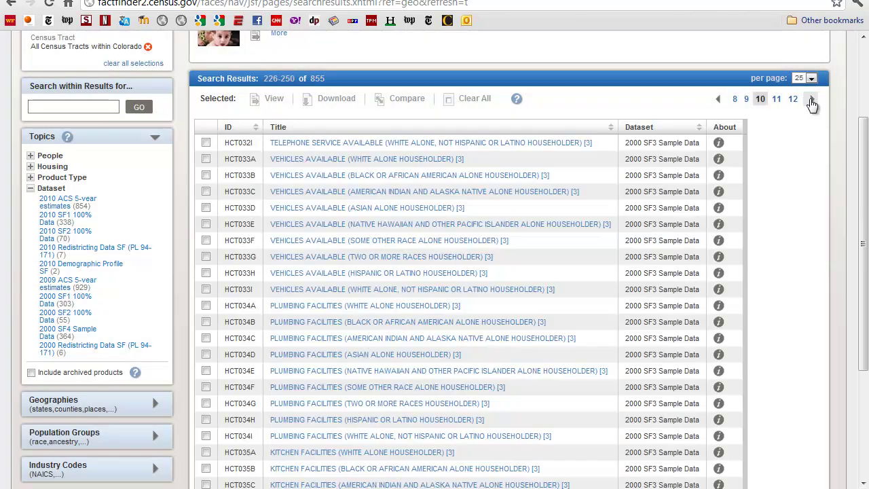
left_click(810, 100)
left_click(810, 99)
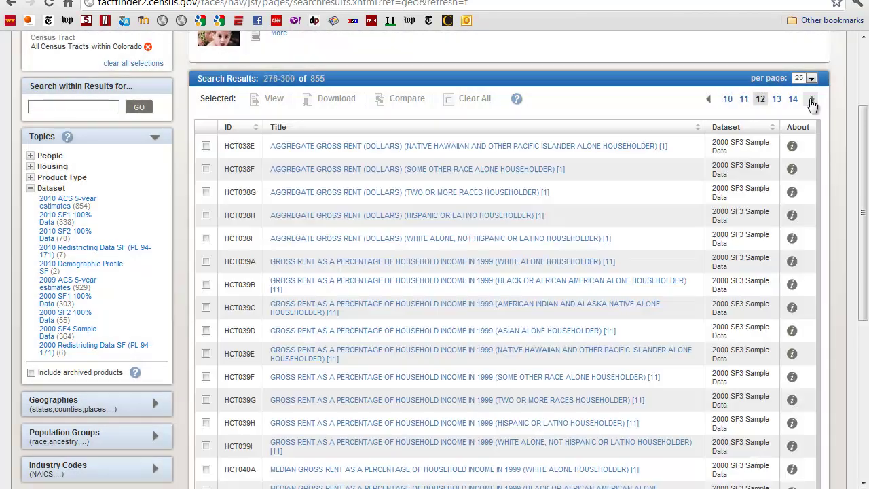
left_click(810, 100)
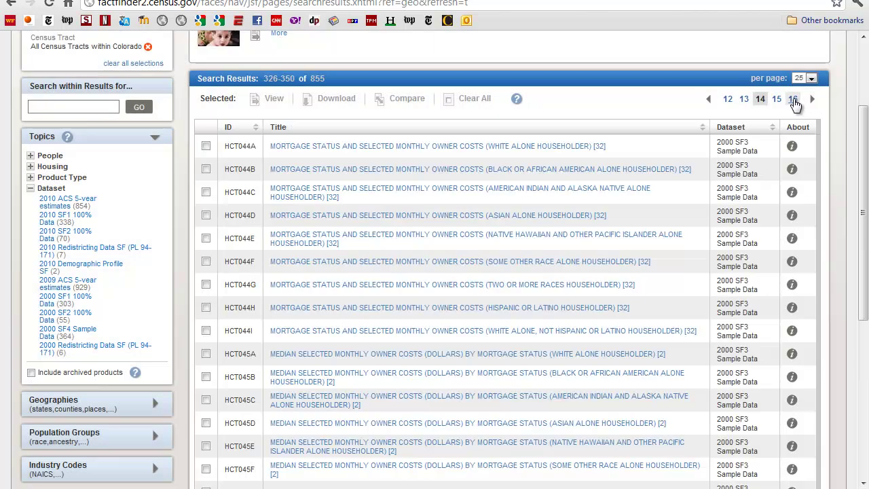
left_click(793, 98)
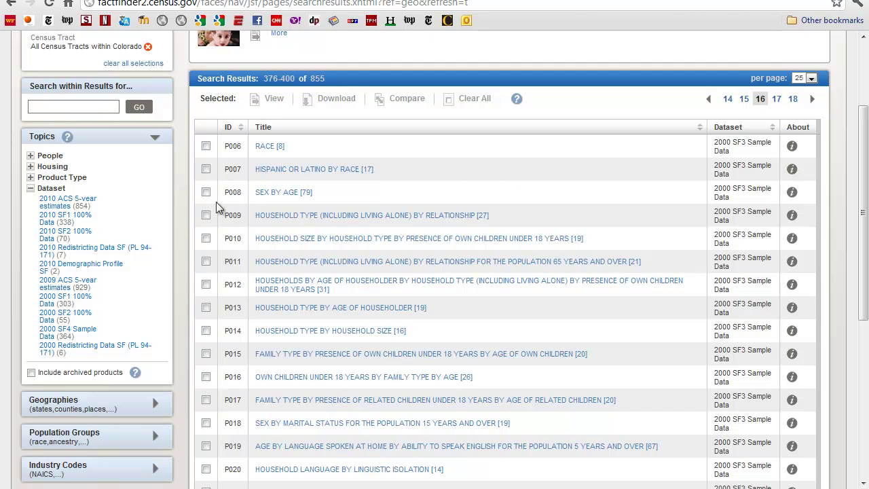
Check tables P007, P021 and P053, then move on to results page 19.
left_click(206, 169)
scroll(311, 246, "down", 2)
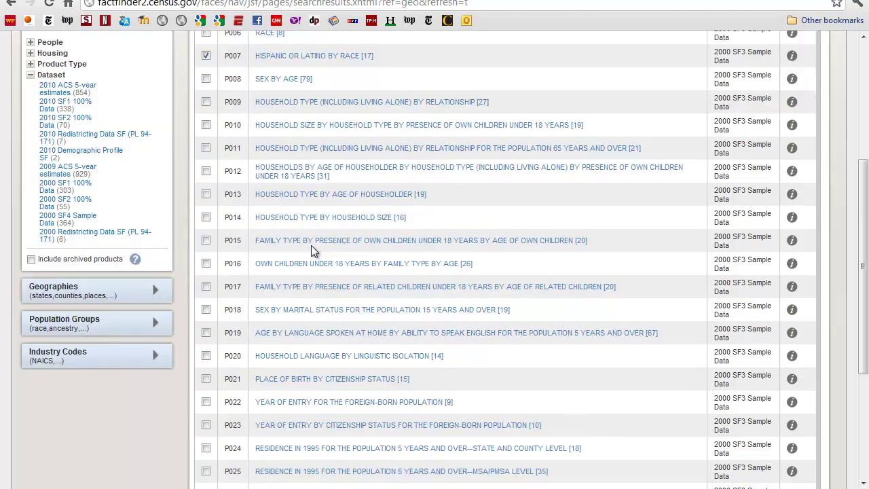
left_click(206, 380)
scroll(441, 376, "down", 4)
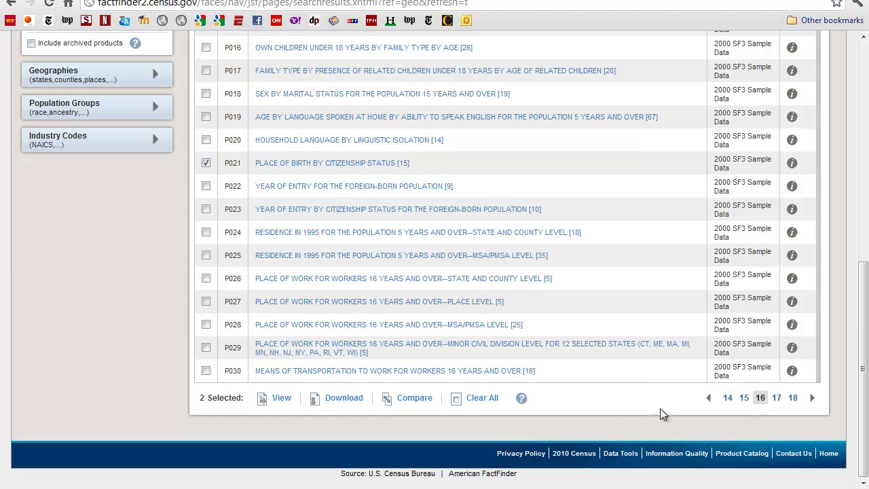
left_click(776, 397)
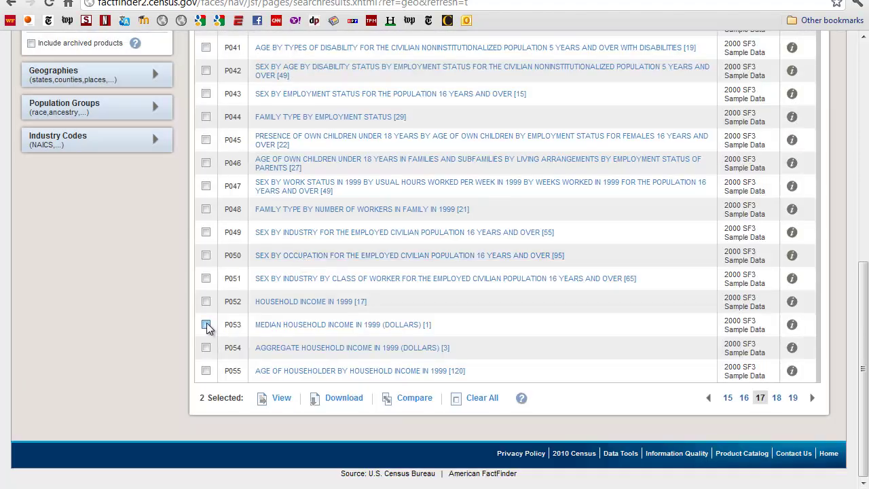
left_click(207, 325)
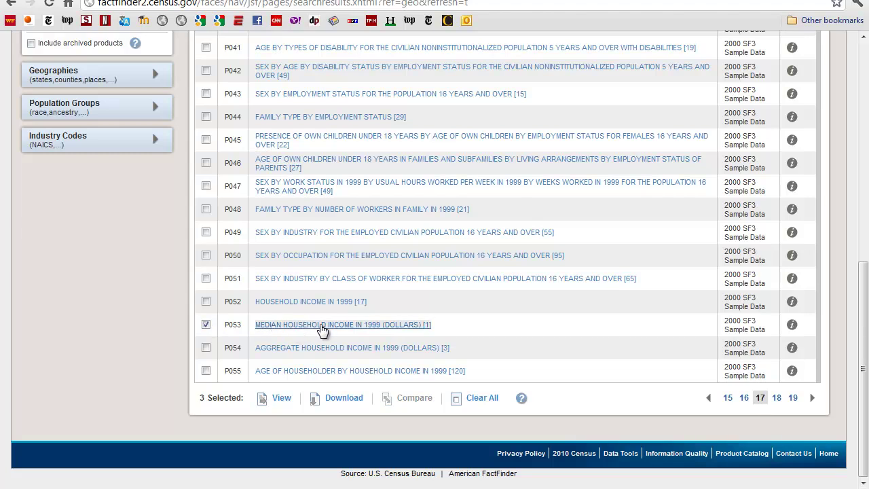
left_click(793, 398)
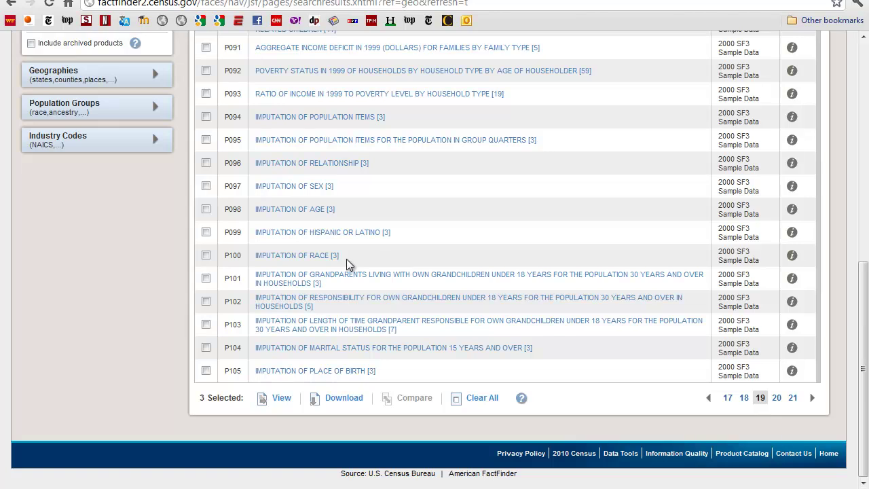
scroll(346, 281, "up", 5)
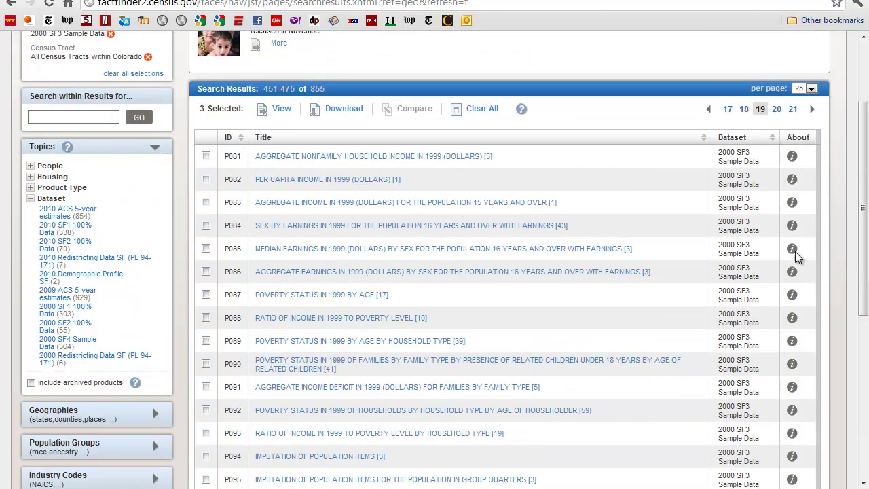
Check table P087 and download all four tables as aff_download (2).zip.
left_click(207, 296)
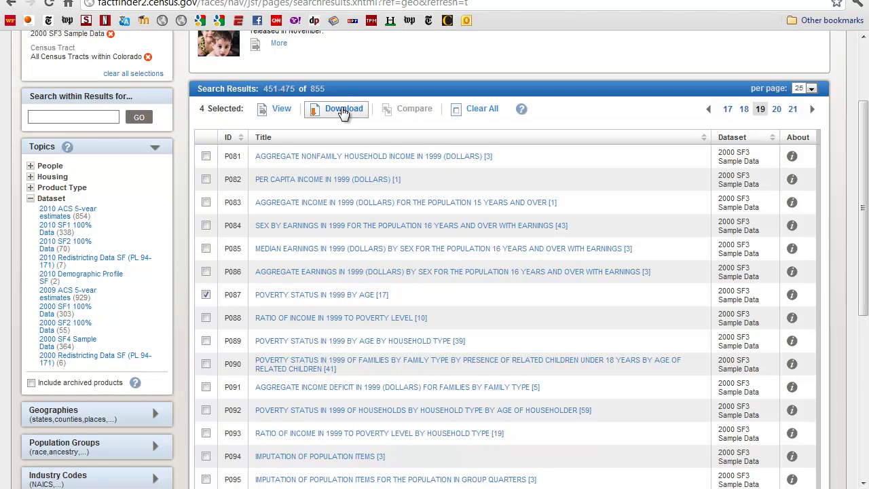
left_click(343, 111)
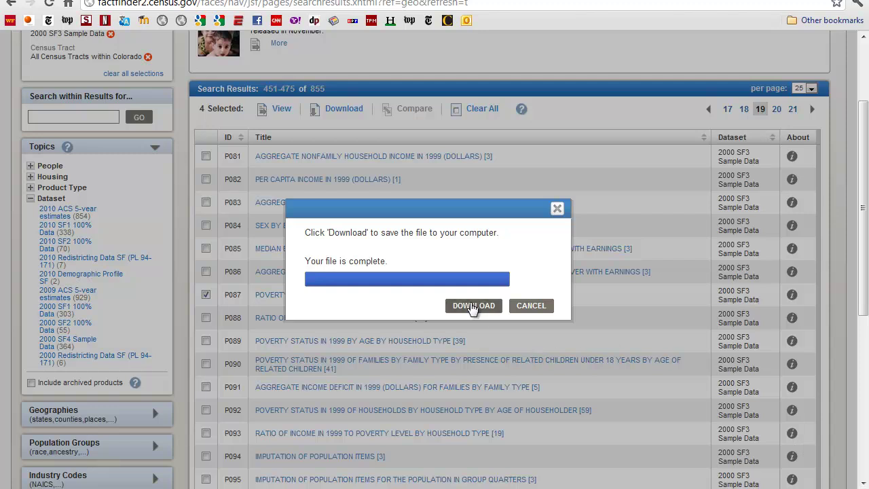
left_click(474, 306)
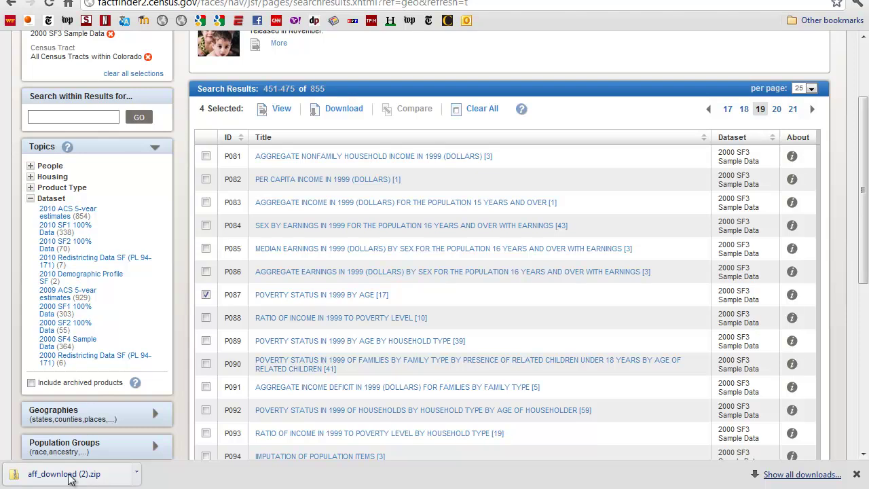
Open aff_download (2).zip to list its readme plus P007, P021, P053 and P087 files.
left_click(71, 474)
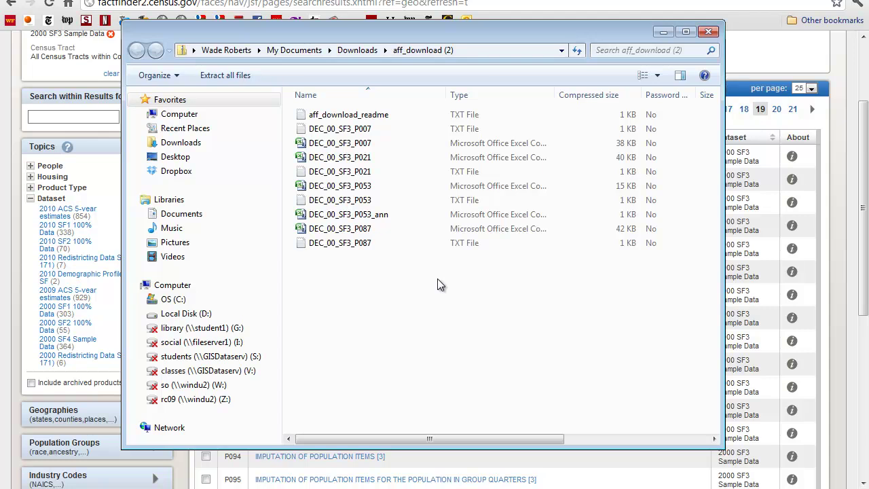
Open DEC_00_SF3_P007 in Excel and auto-fit columns A and B.
left_click(349, 146)
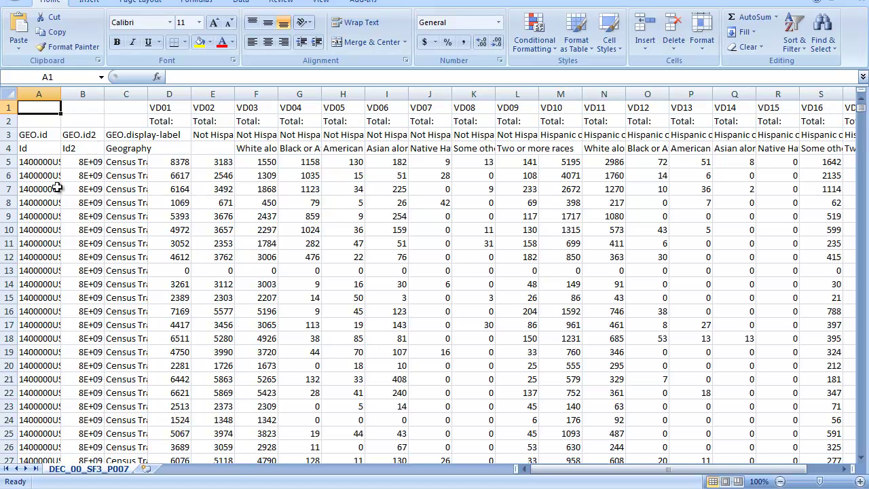
left_click(38, 162)
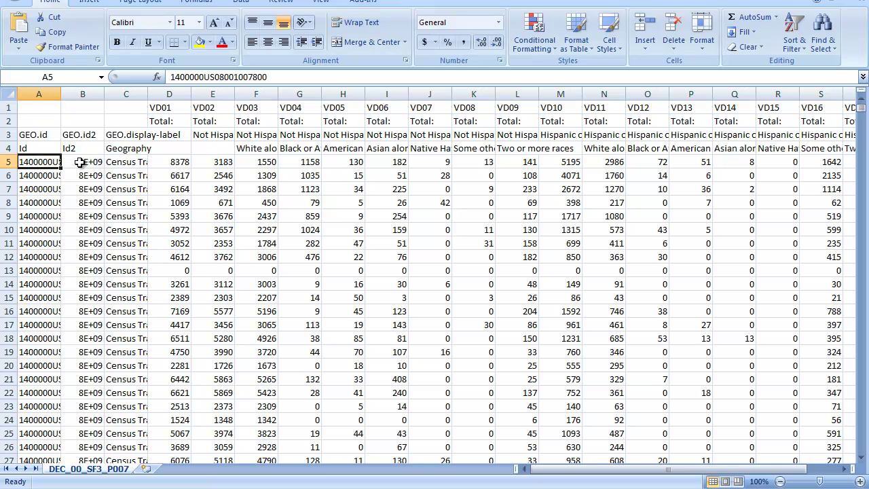
left_click(79, 162)
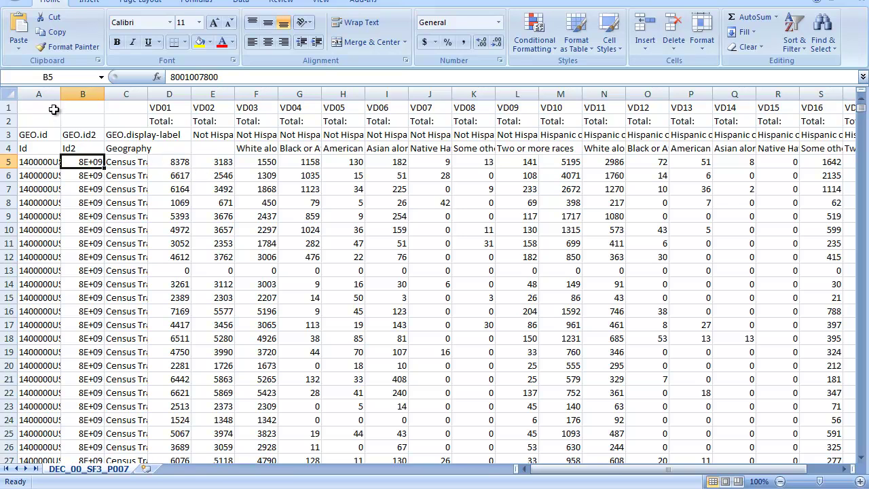
left_click_drag(104, 95, 105, 95)
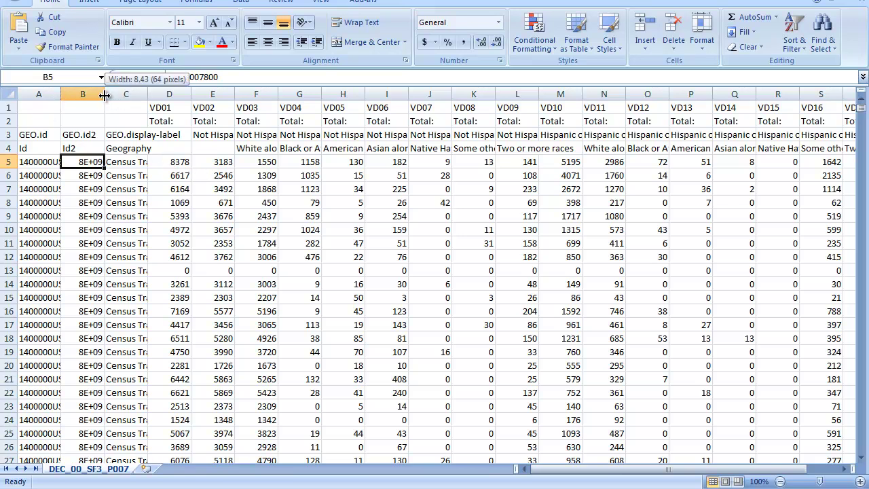
double_click(105, 95)
double_click(60, 93)
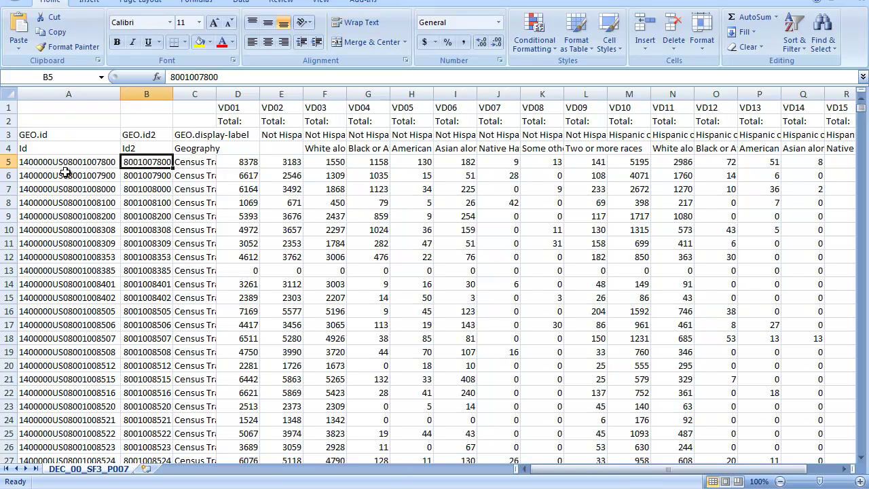
Check the full GEO.id and Id2 values in cells A5, B5 and B8.
left_click(54, 136)
left_click(43, 161)
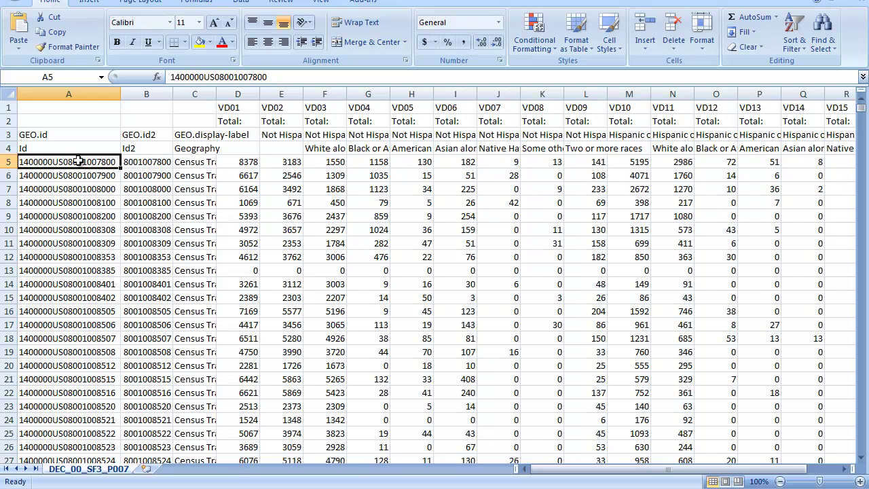
left_click(138, 160)
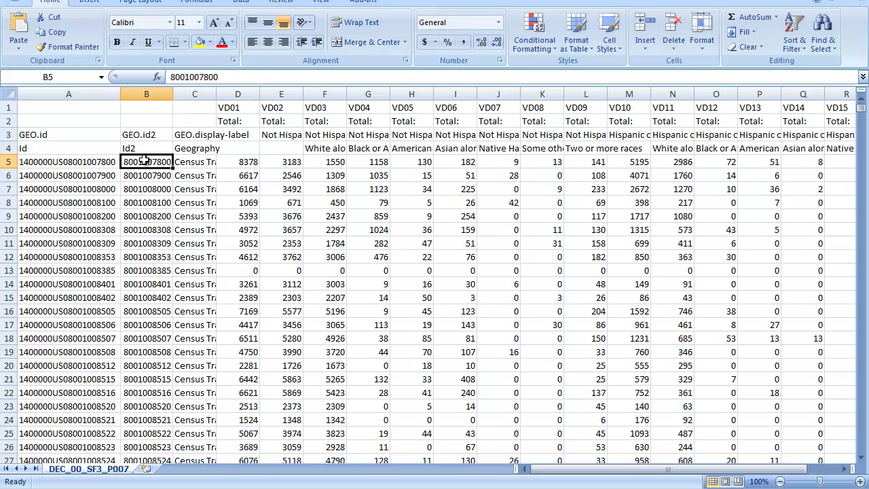
left_click(139, 199)
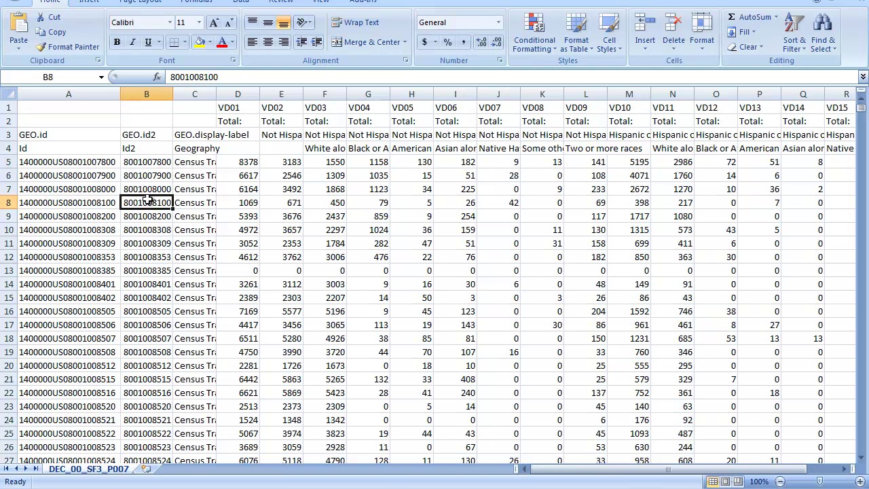
left_click(138, 164)
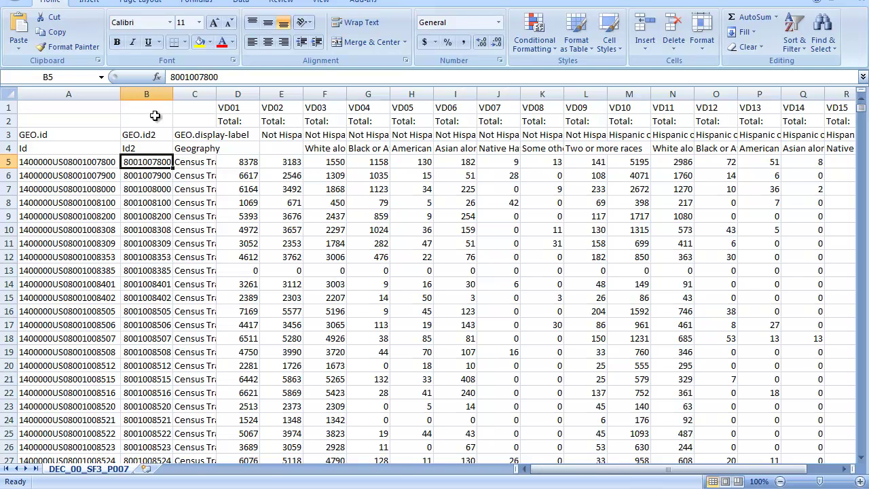
Delete the GEO.id column and the geography label column so GEO.id2 sits in column A.
left_click(59, 94)
right_click(61, 98)
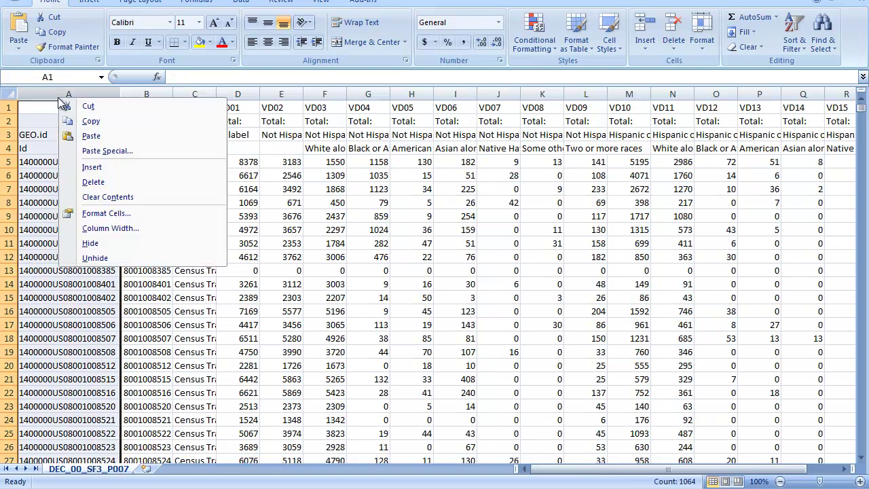
left_click(92, 182)
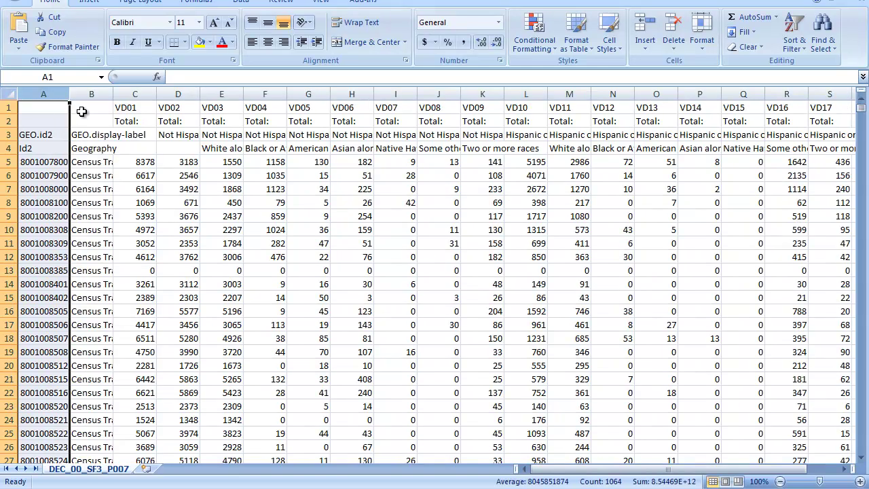
left_click(95, 149)
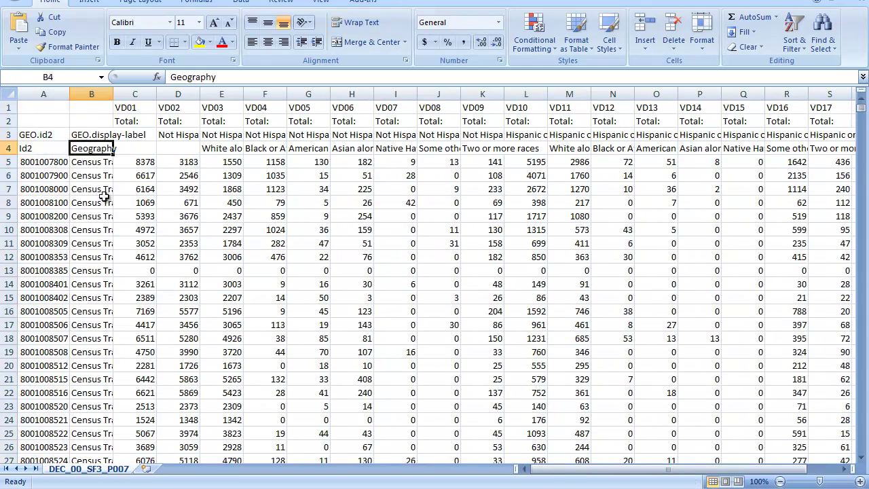
left_click(91, 175)
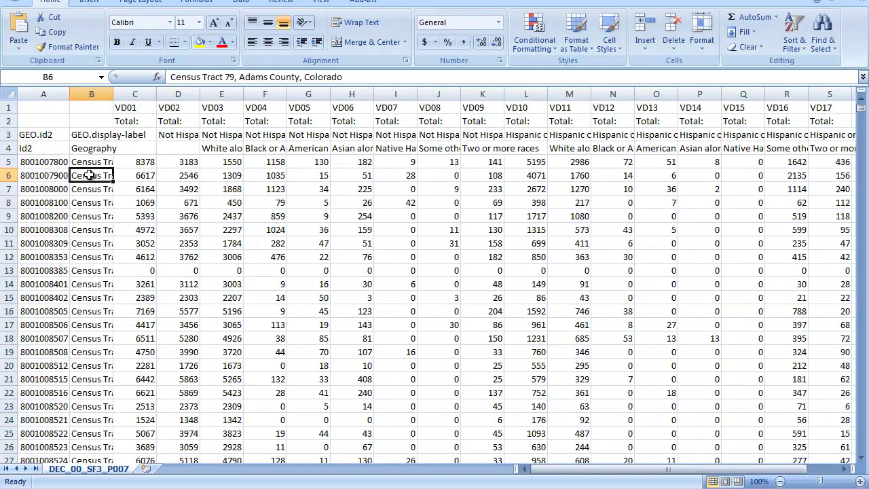
right_click(92, 94)
left_click(124, 180)
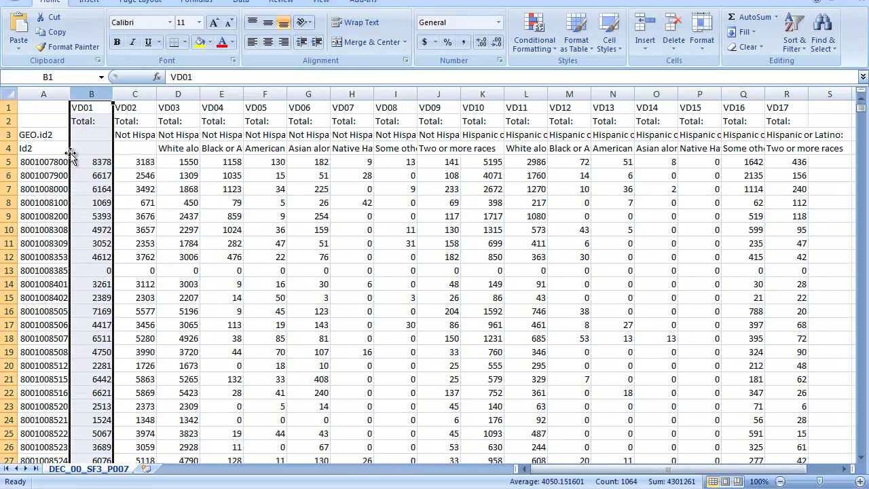
Review the row 4 headings and name the Total column poptot.
left_click(142, 147)
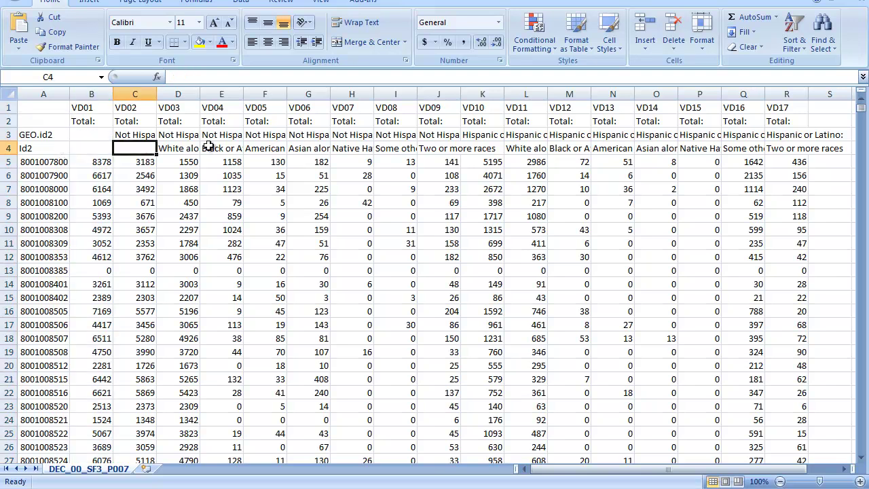
left_click(211, 146)
left_click(137, 136)
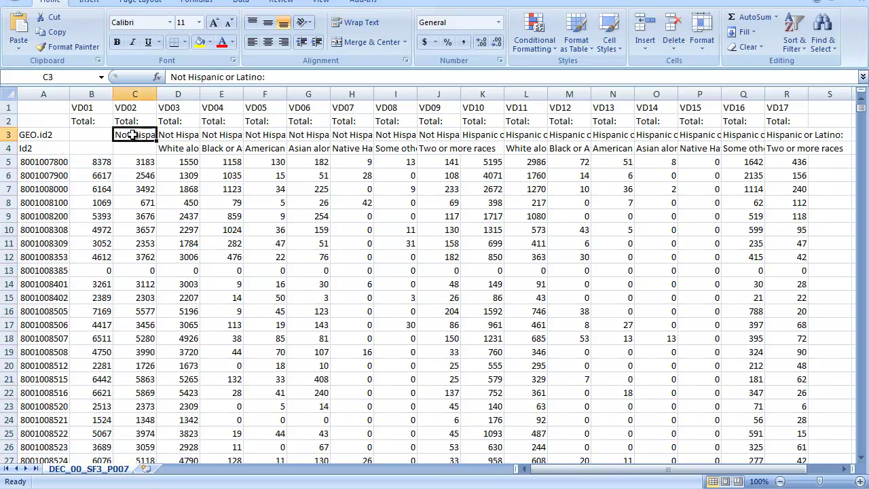
left_click(80, 120)
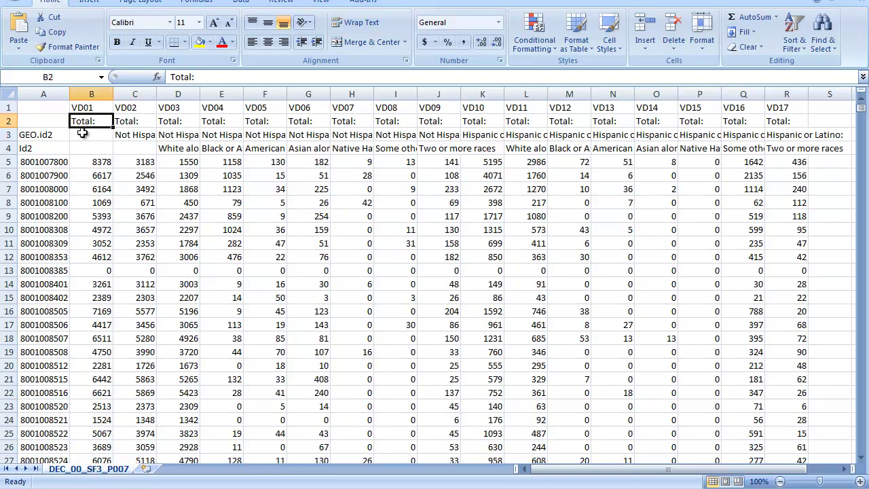
left_click(86, 149)
type("poptot")
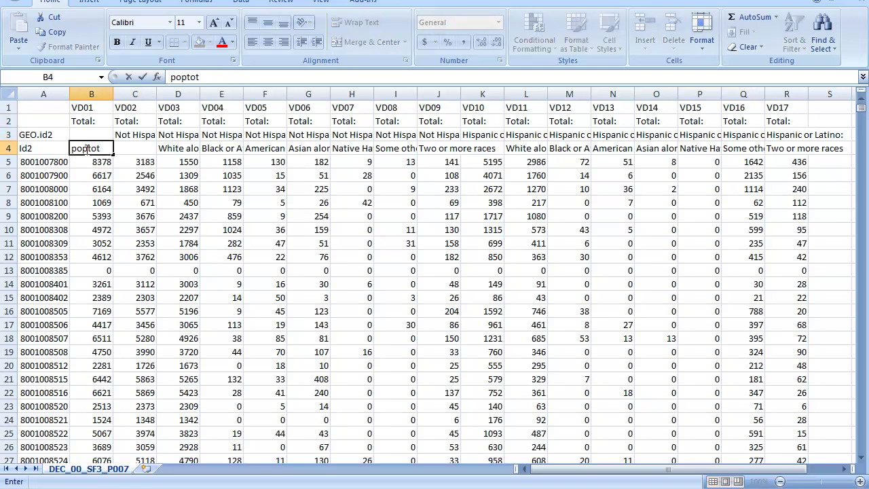
key("Tab")
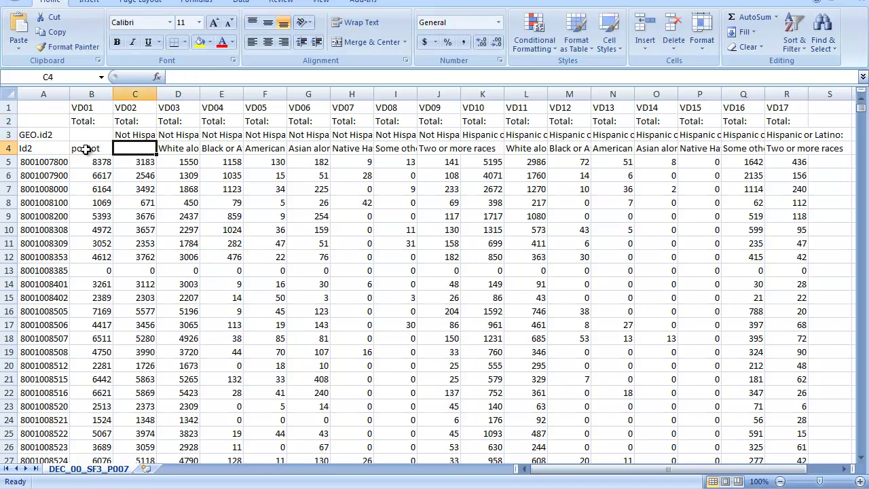
key("Up")
key("Up")
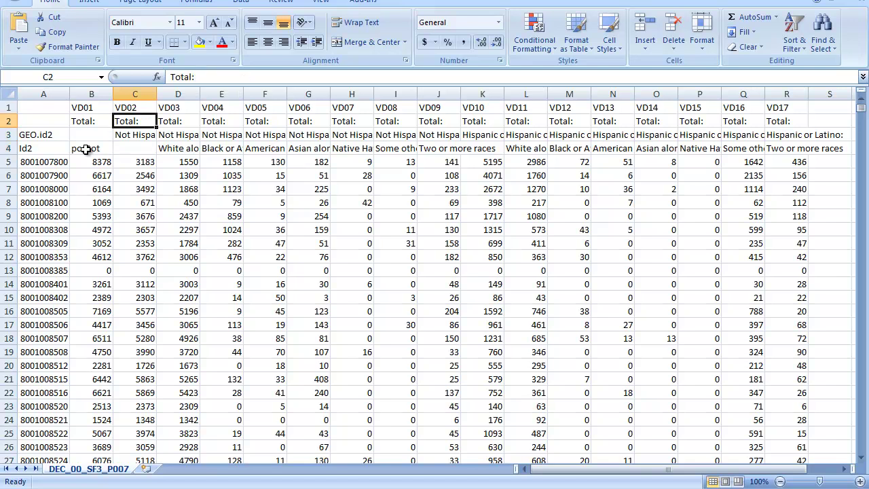
key("Down")
key("Down")
key("Right")
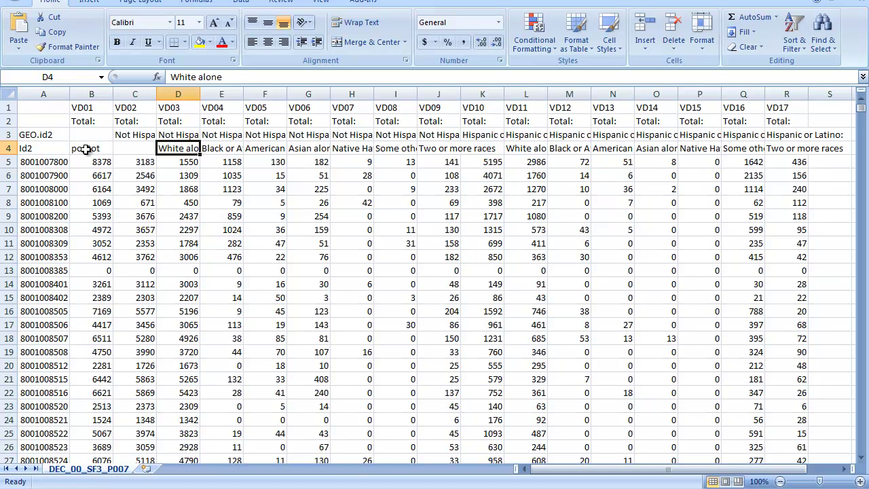
Name the following header cells whitenh, blacknh and latino.
type("whitenh")
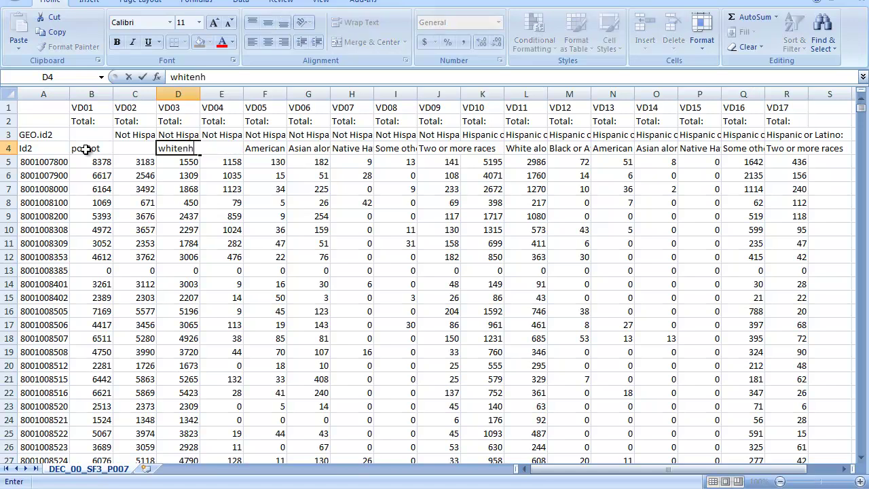
key("Right")
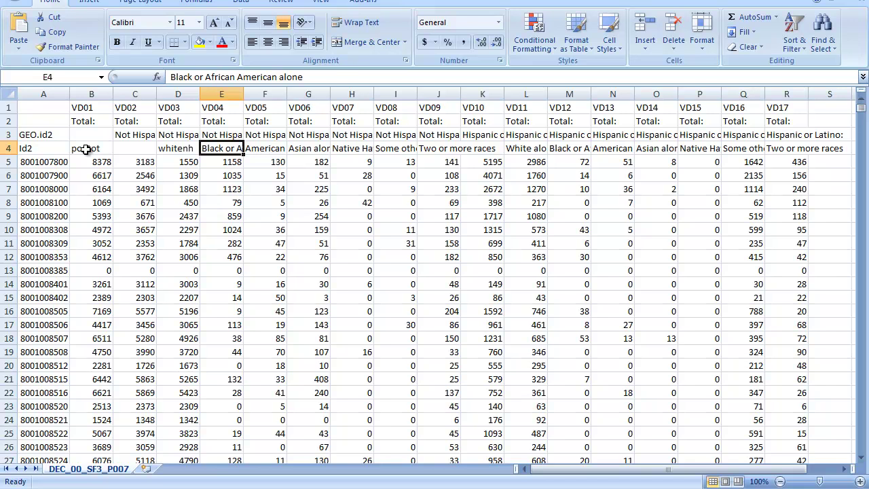
type("black")
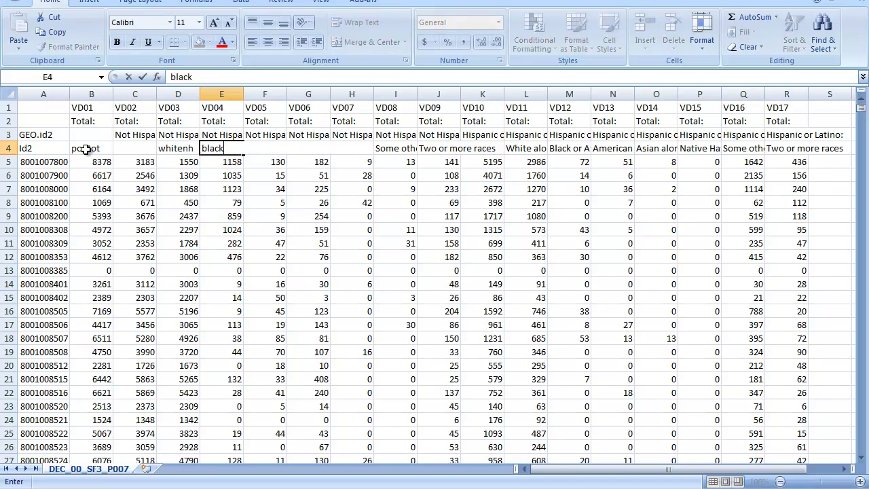
type("nh")
key("Right")
key("Right")
key("Right")
key("Right")
key("Right")
key("Right")
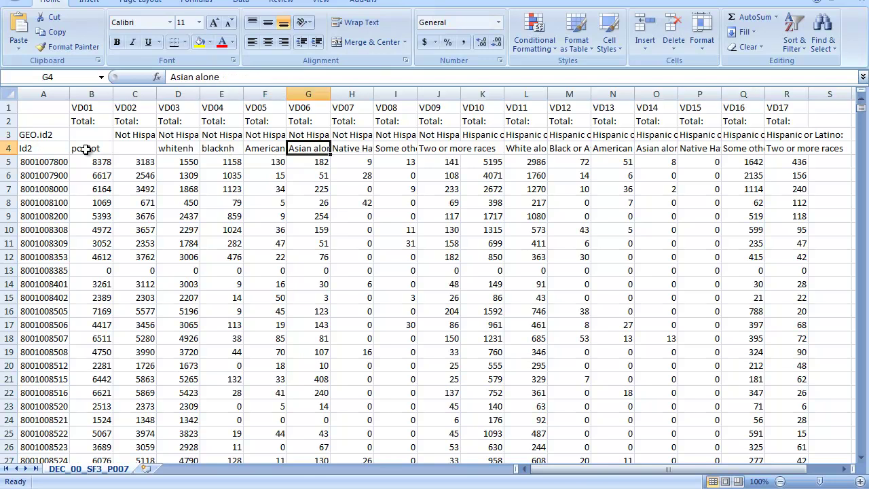
key("Right")
key("Right")
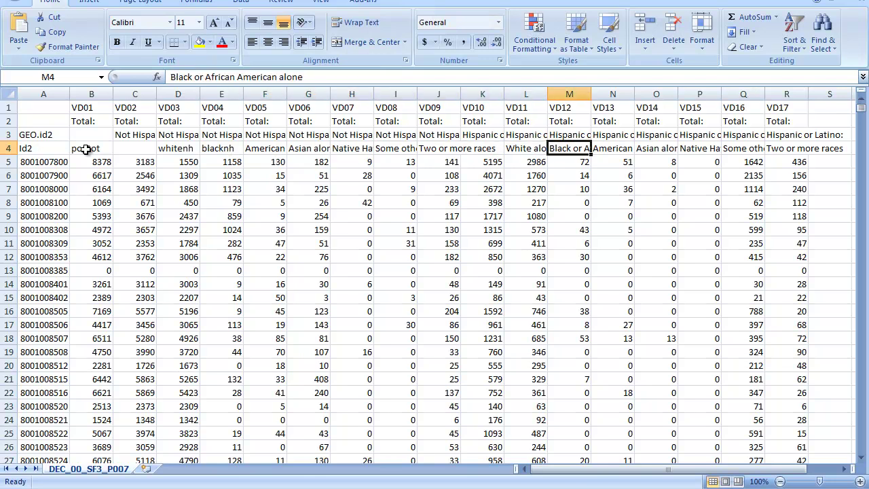
key("Up")
key("Left")
key("Left")
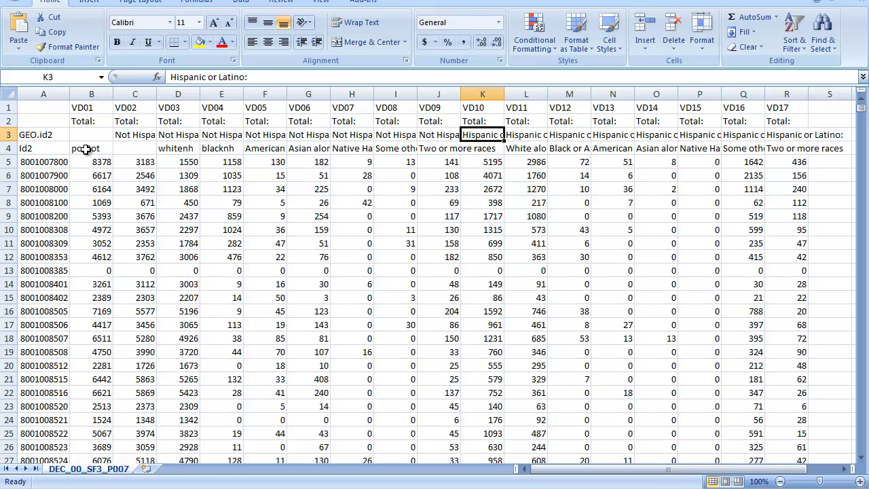
key("Left")
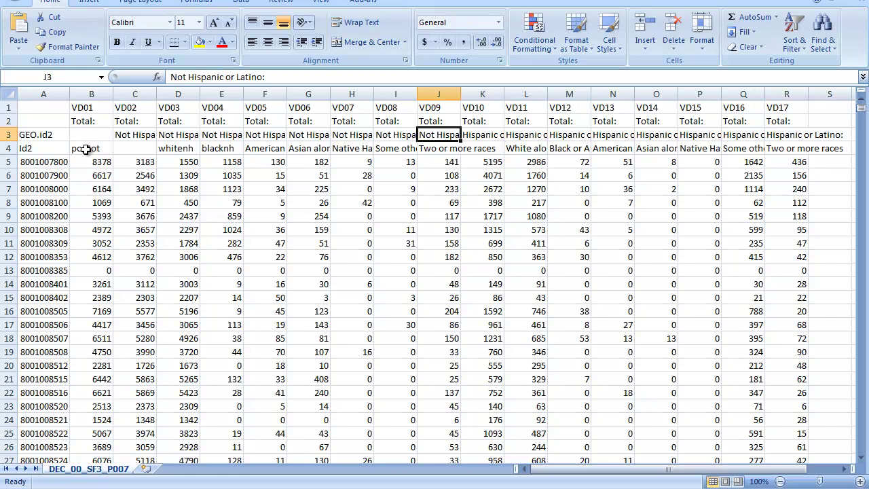
key("Left")
key("Right")
key("Right")
key("Down")
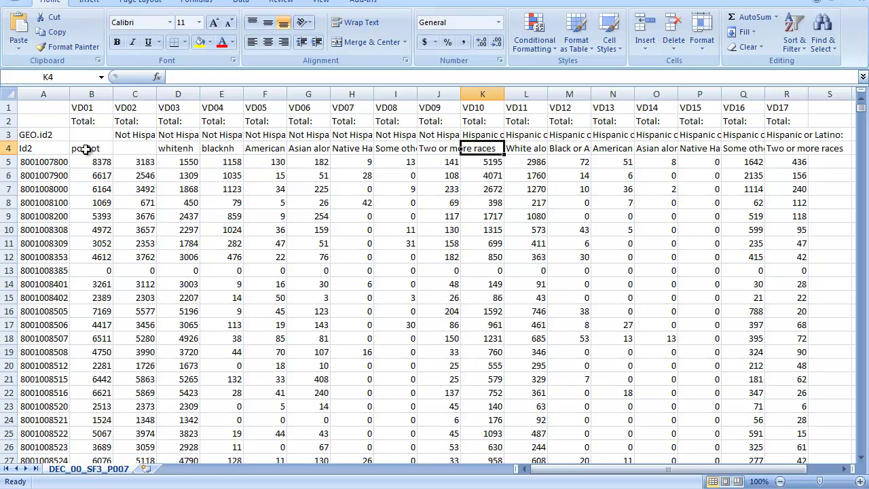
type("latikn")
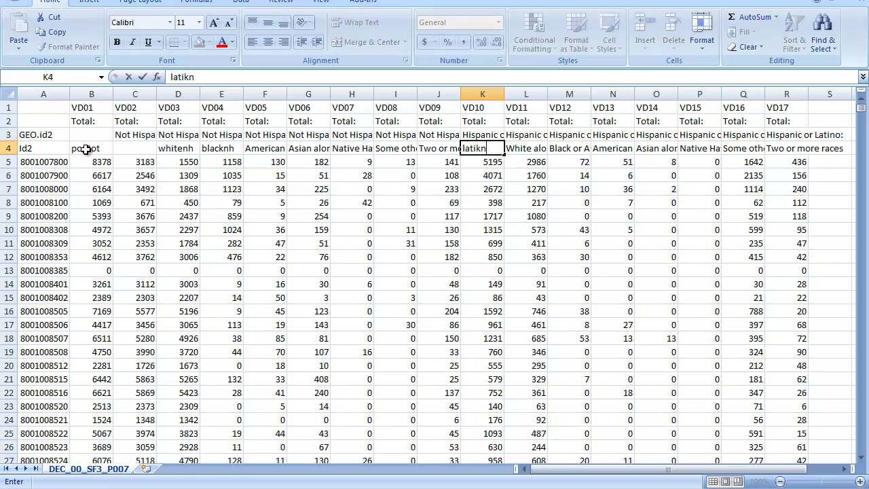
type("no")
key("Tab")
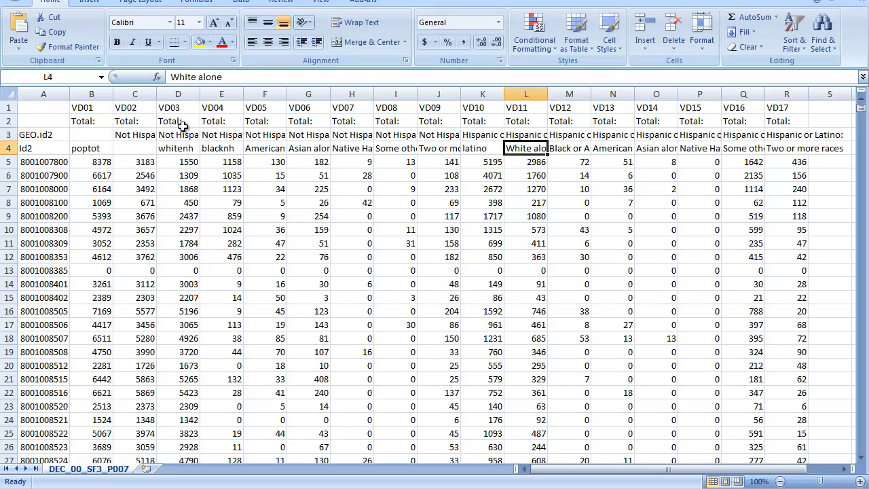
Delete columns VD05–VD09 and VD11–VD17 and the three rows above the header row.
left_click_drag(265, 94, 419, 99)
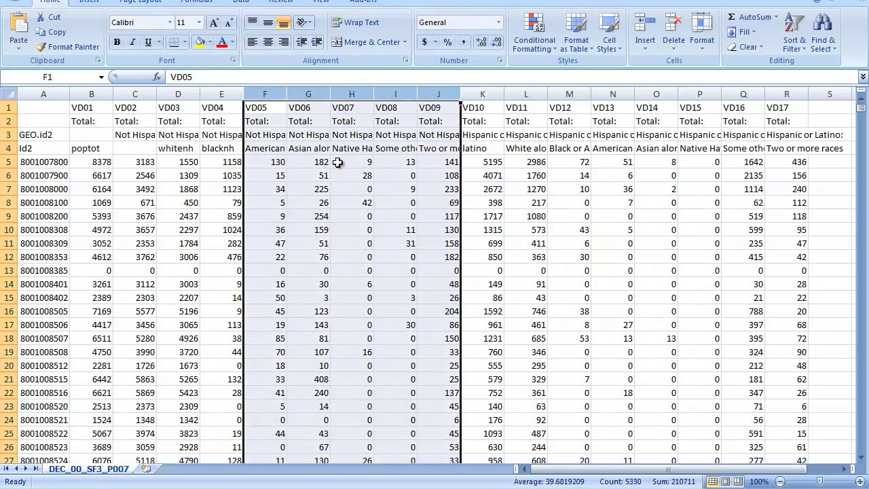
right_click(333, 162)
left_click(370, 243)
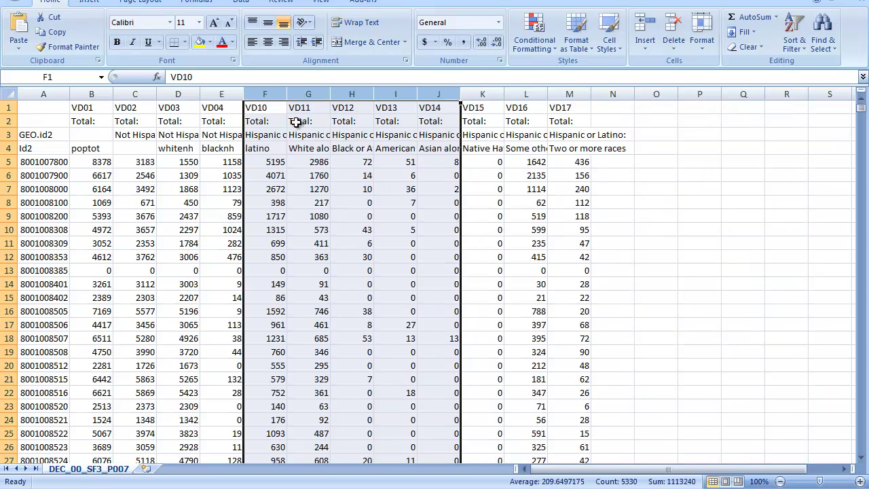
left_click_drag(304, 94, 591, 114)
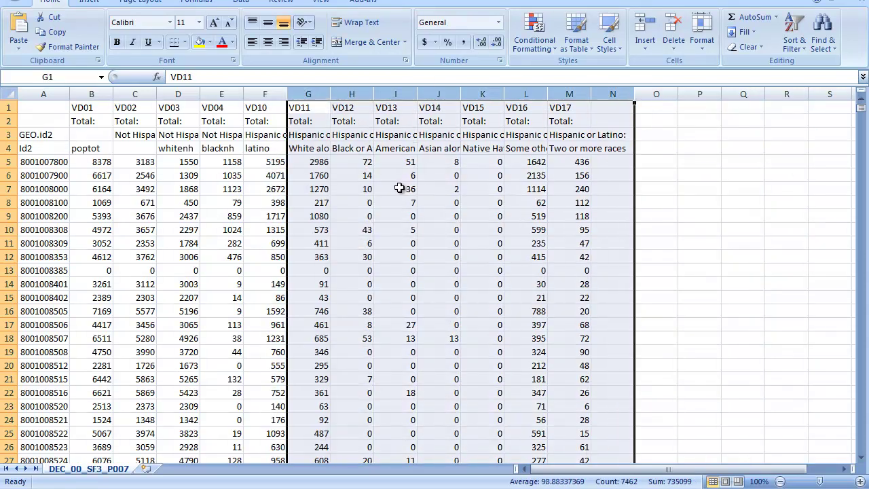
right_click(396, 183)
left_click(438, 265)
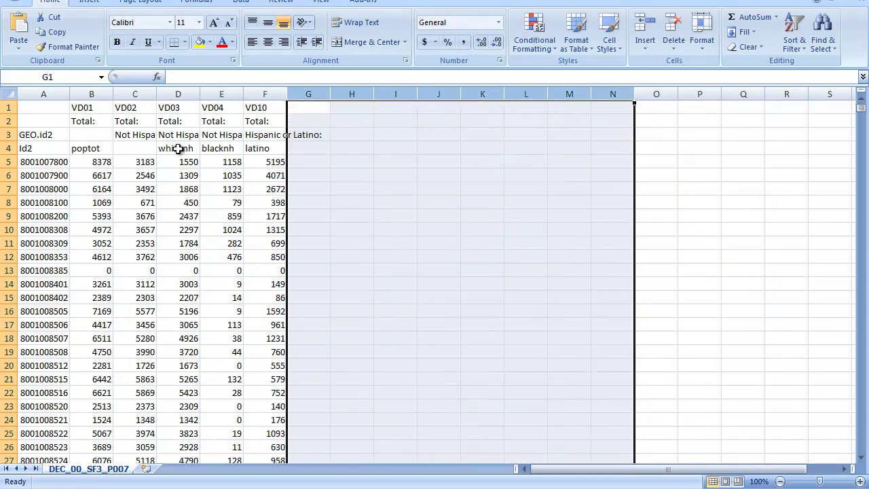
left_click(102, 148)
left_click_drag(9, 107, 9, 135)
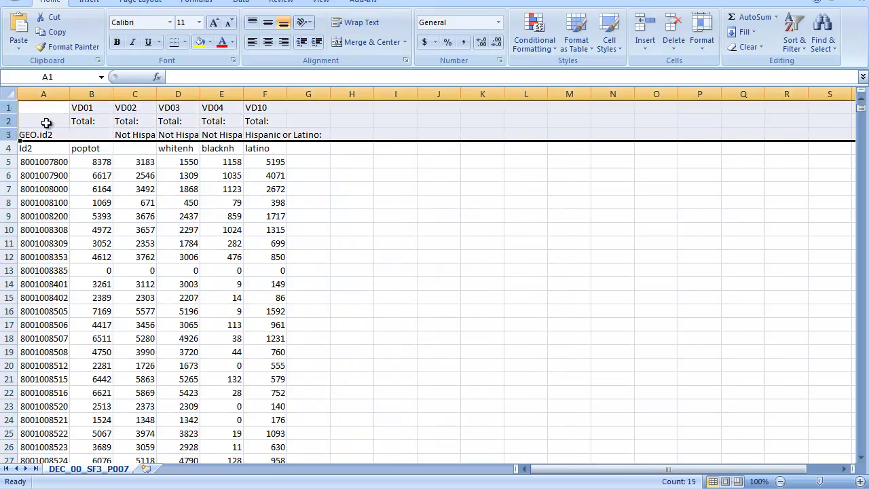
right_click(44, 123)
left_click(80, 211)
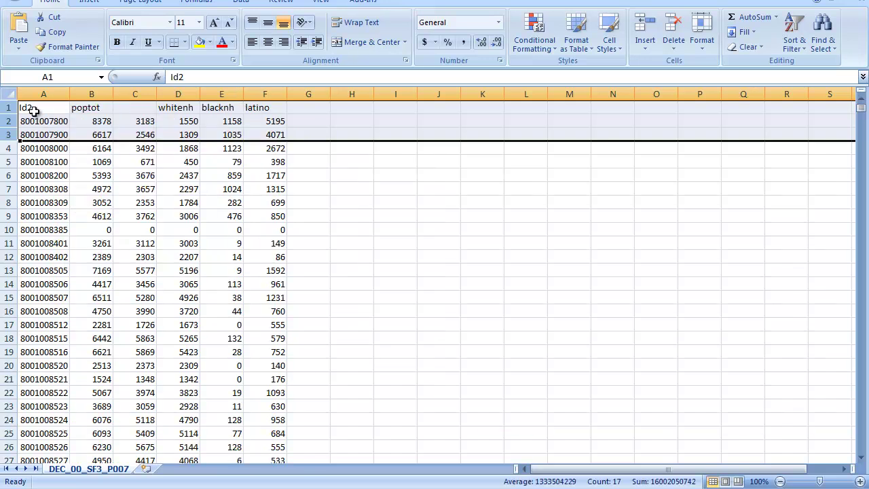
Rename header A1 to joinid and delete the blank column C.
left_click(36, 111)
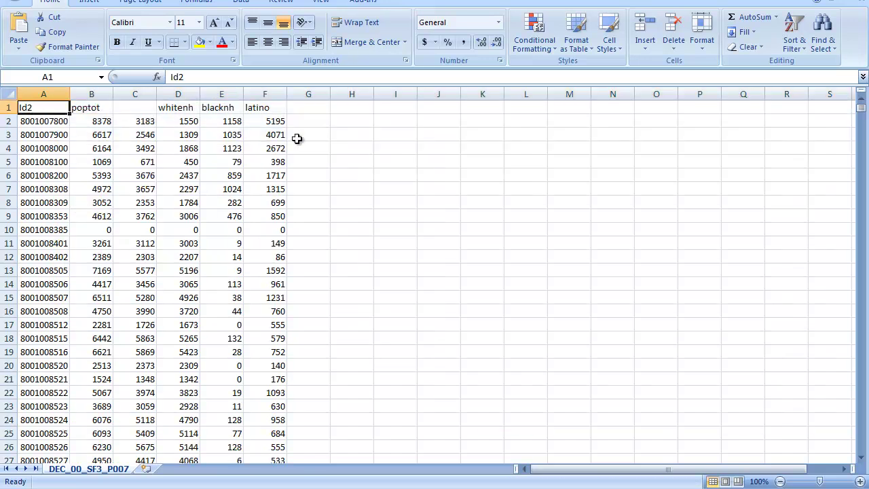
type("join")
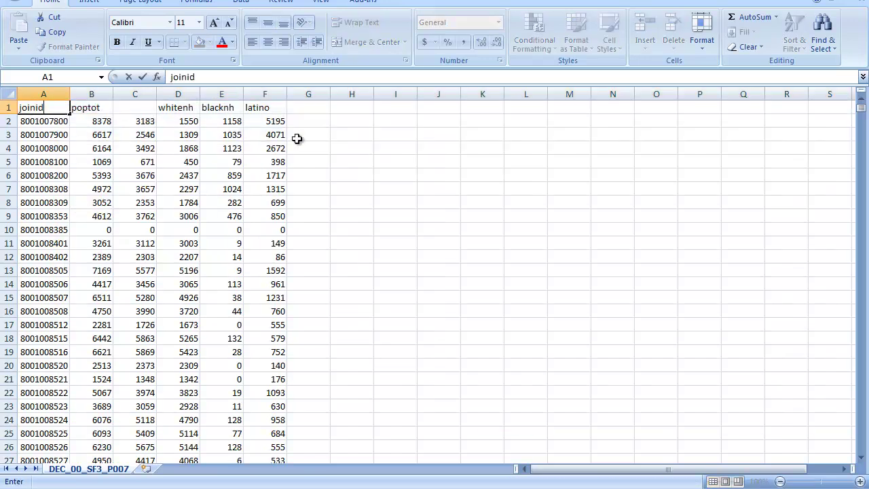
type("id")
key("Tab")
key("Tab")
key("Tab")
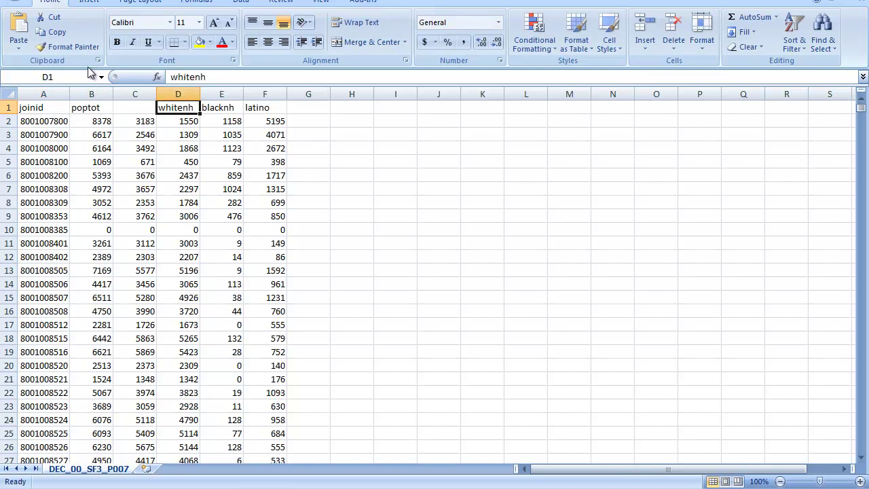
left_click(131, 93)
right_click(139, 126)
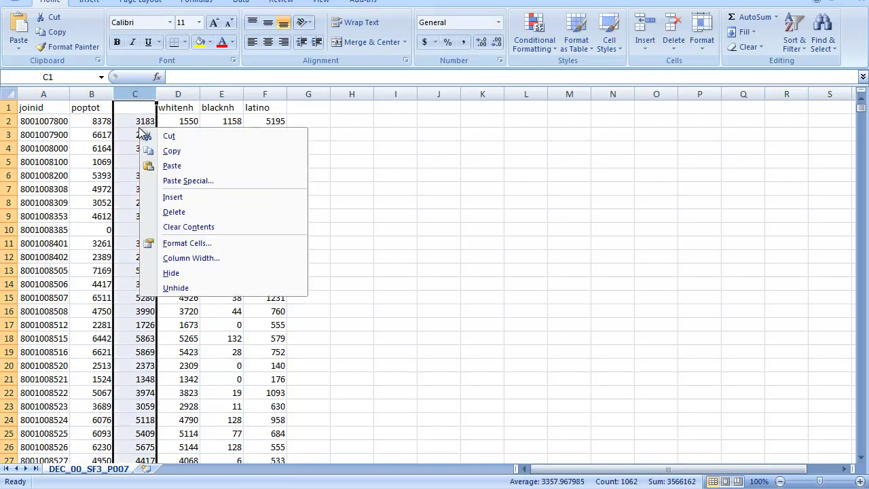
left_click(171, 212)
left_click(135, 122)
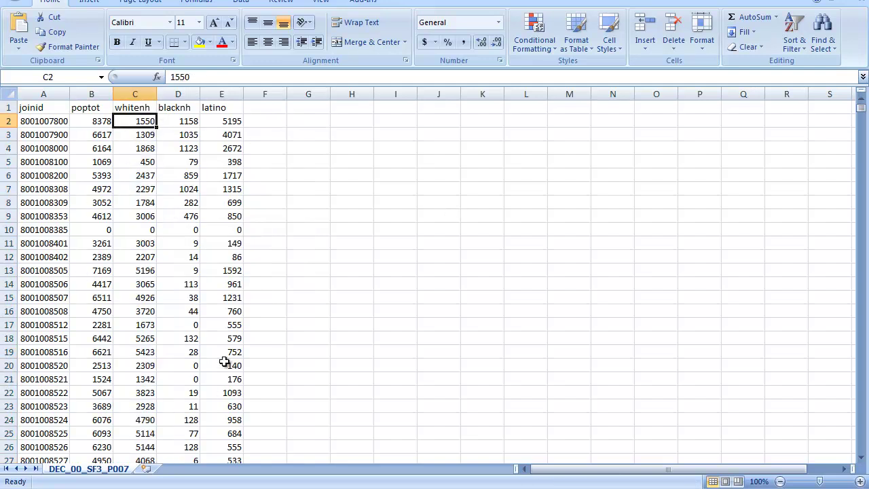
scroll(139, 340, "down", 8)
scroll(139, 340, "up", 8)
Rename the worksheet to cocen.
double_click(95, 469)
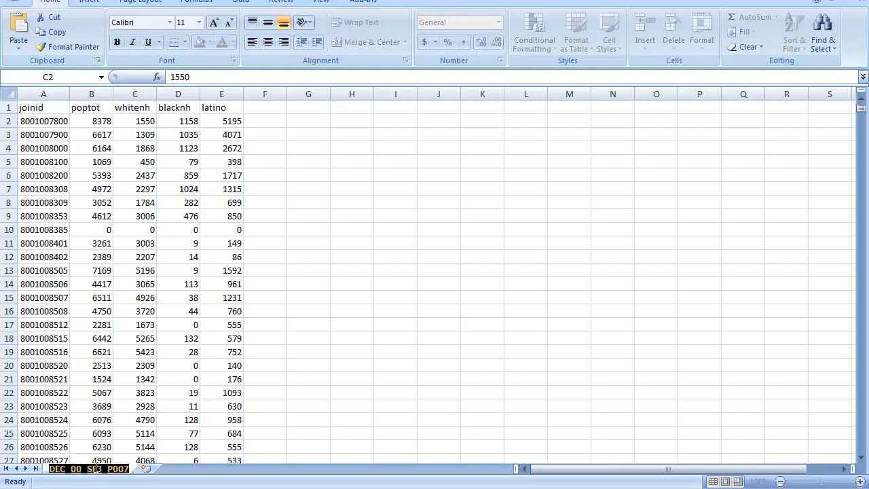
type("cocen")
key("Return")
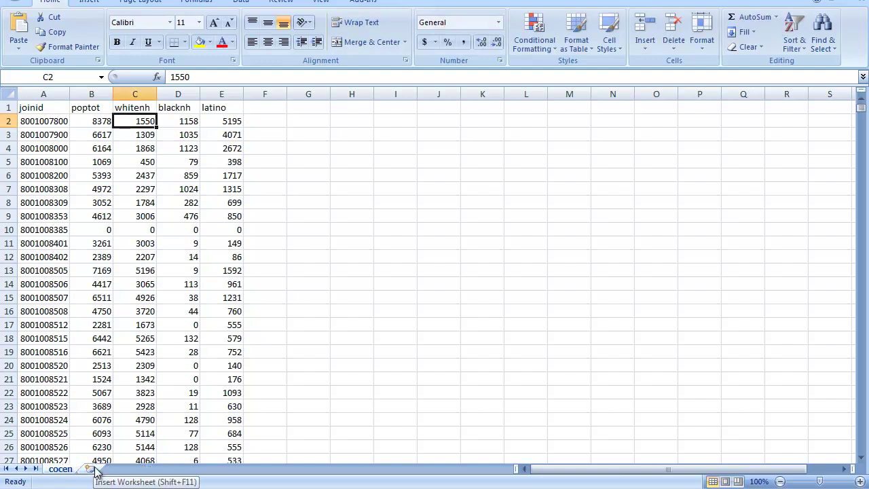
left_click(43, 118)
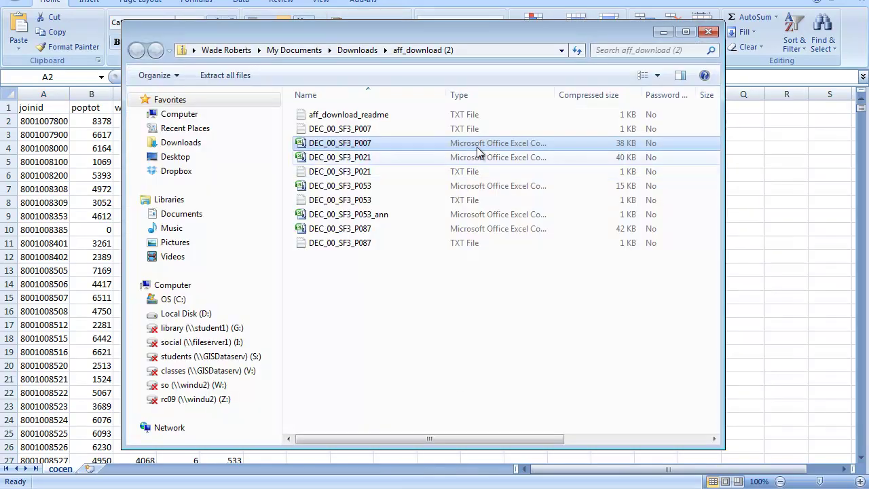
Open the DEC_00_SF3_P021 census workbook.
left_click(339, 161)
double_click(340, 161)
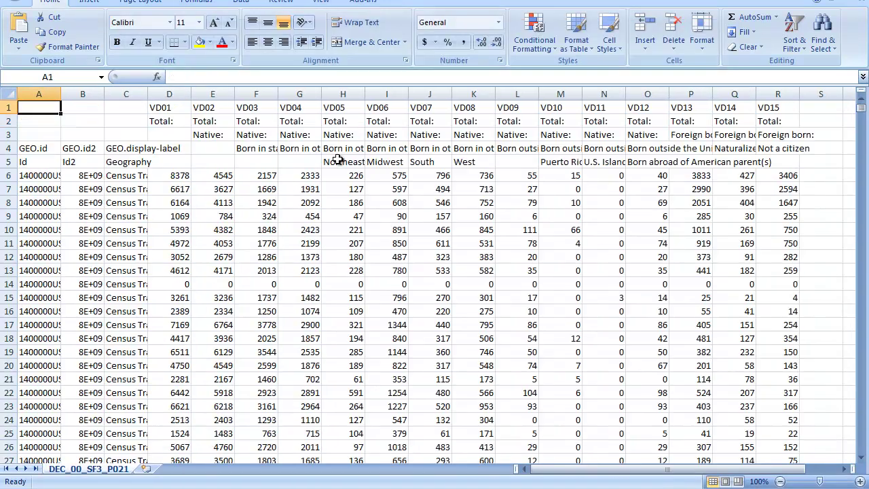
left_click(692, 135)
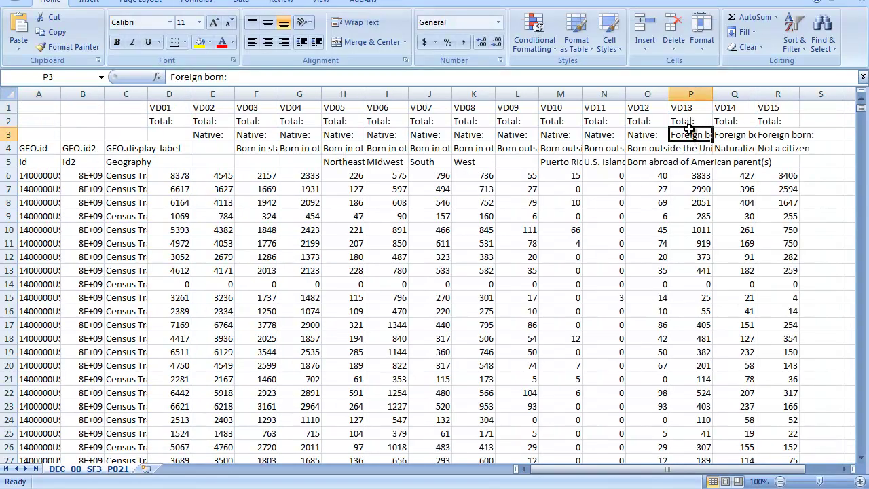
Delete the unneeded columns Q–R and D through O.
left_click(733, 93)
left_click_drag(733, 92, 759, 94)
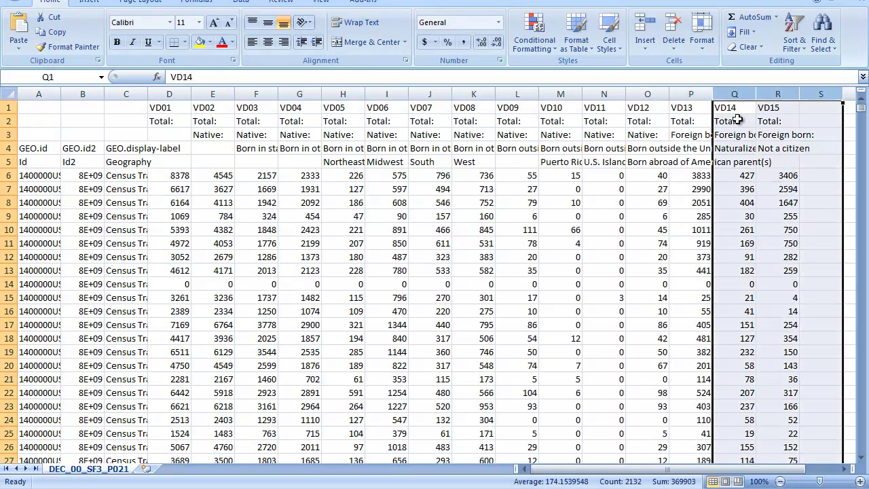
right_click(750, 137)
left_click(735, 220)
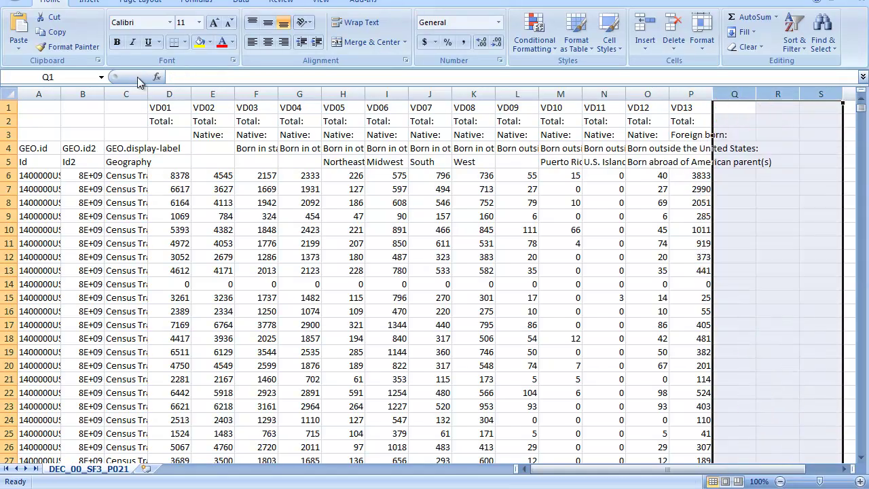
left_click_drag(169, 94, 659, 95)
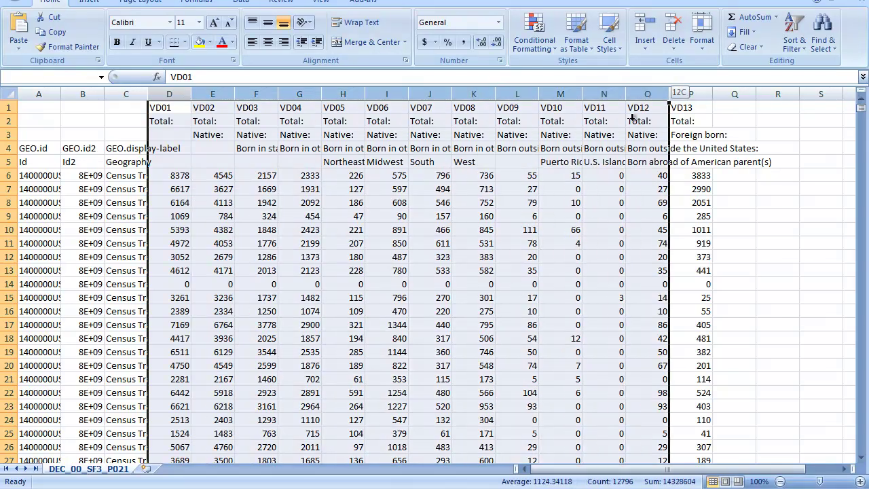
right_click(423, 148)
left_click(456, 234)
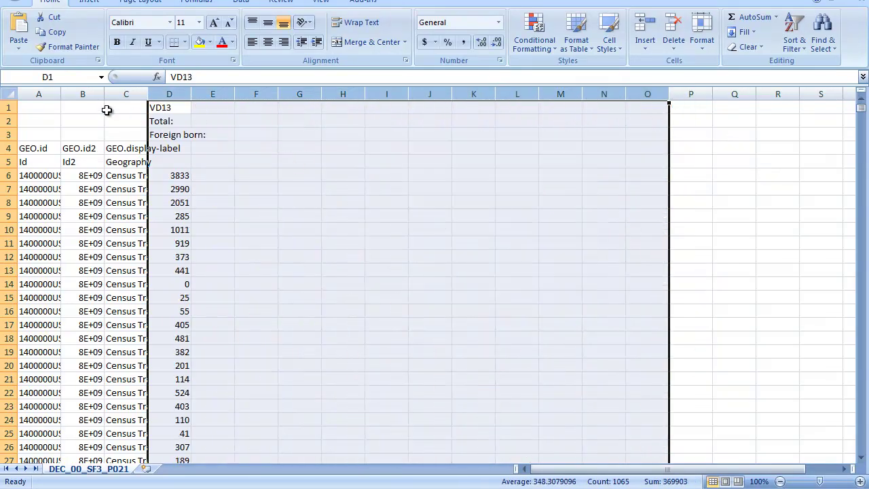
Delete the geography label column C and the GEO.id column A.
left_click(120, 94)
right_click(123, 140)
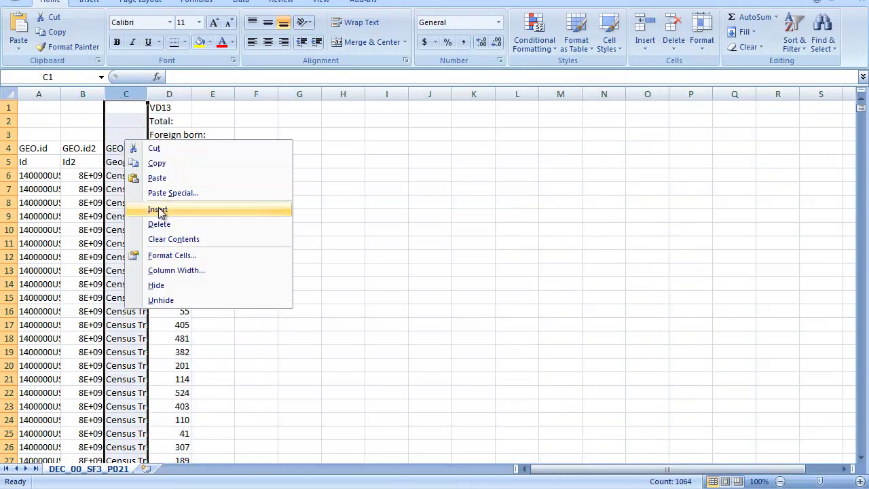
left_click(166, 226)
left_click(27, 94)
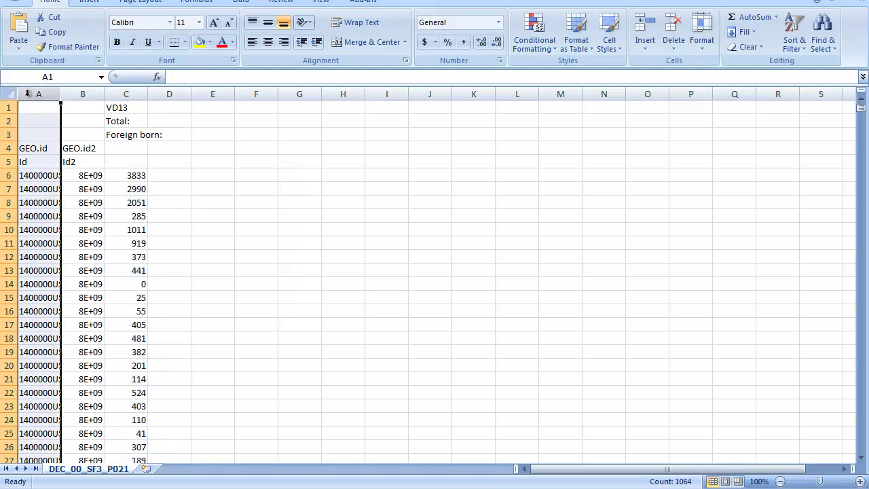
right_click(32, 137)
left_click(71, 218)
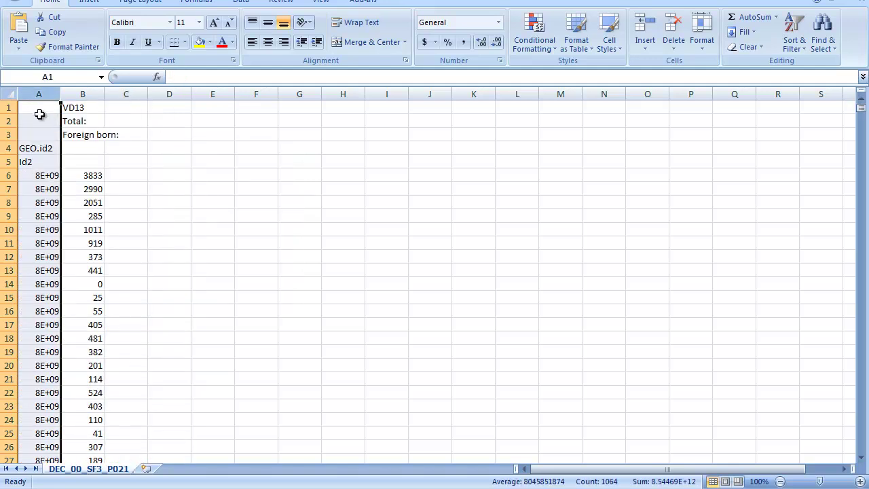
Autofit column A to show full tract IDs, and name the headers forborn and joinid.
left_click(31, 176)
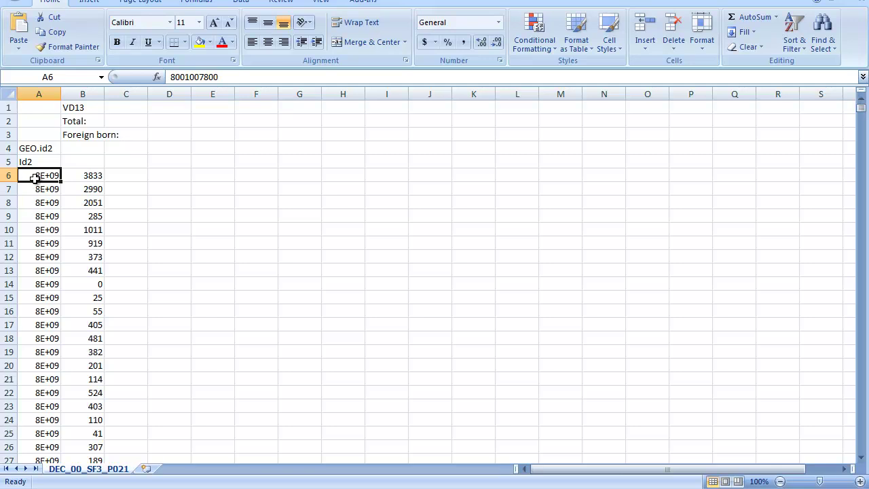
double_click(61, 92)
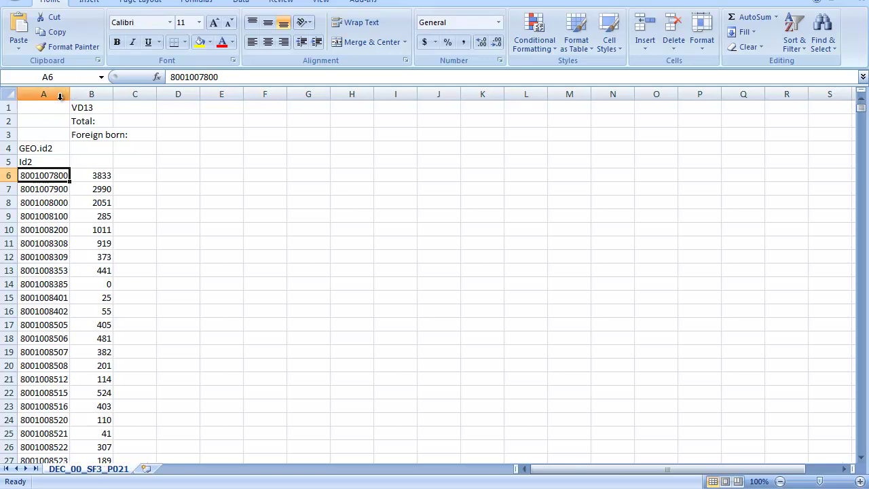
left_click(85, 164)
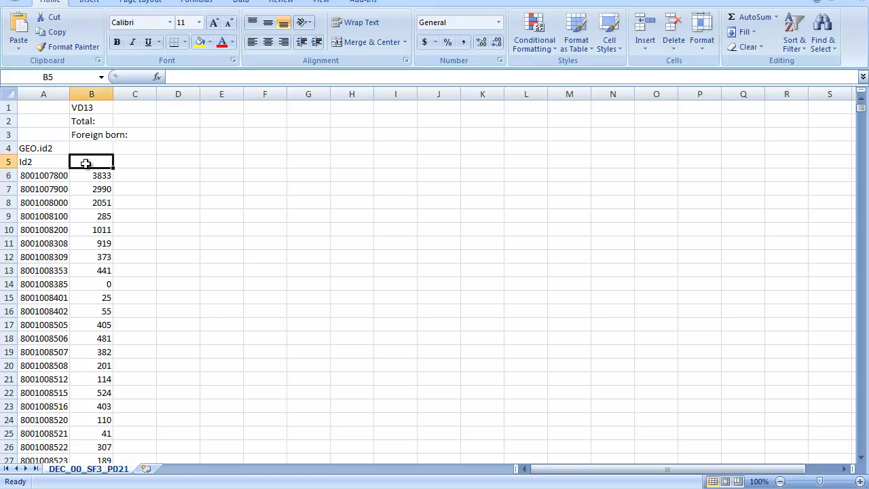
type("forborn")
key("Return")
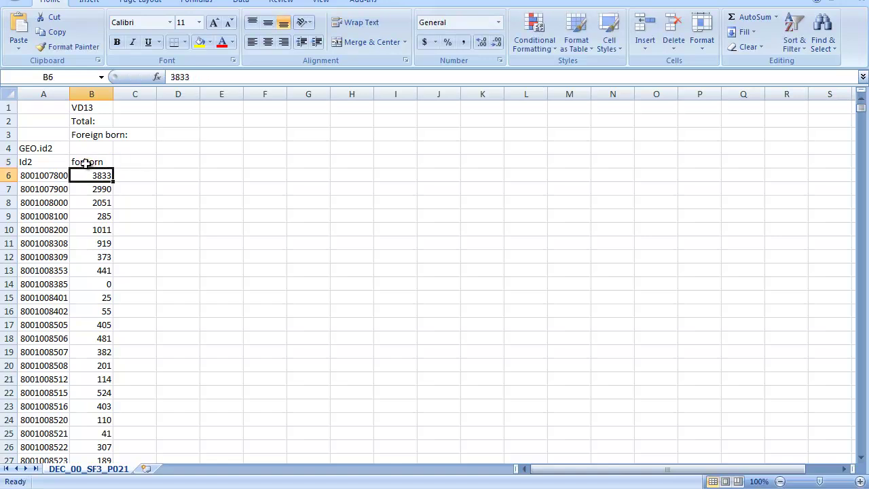
left_click(50, 163)
type("join")
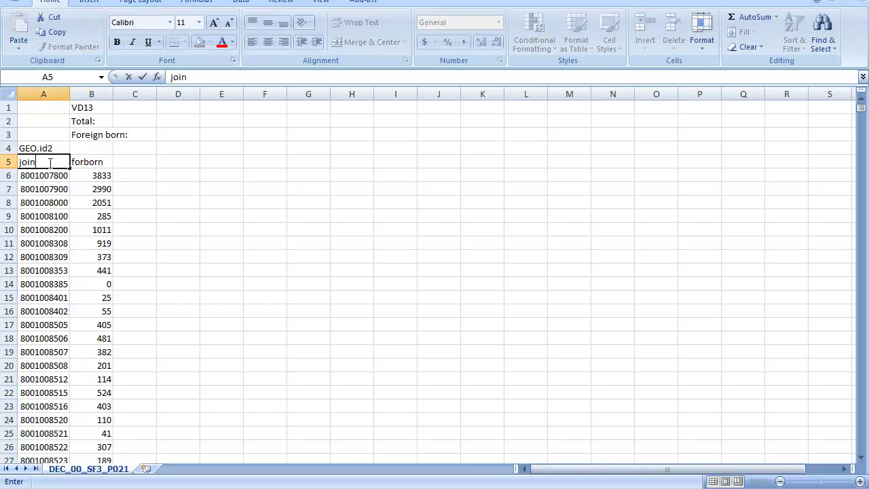
type("id")
key("Return")
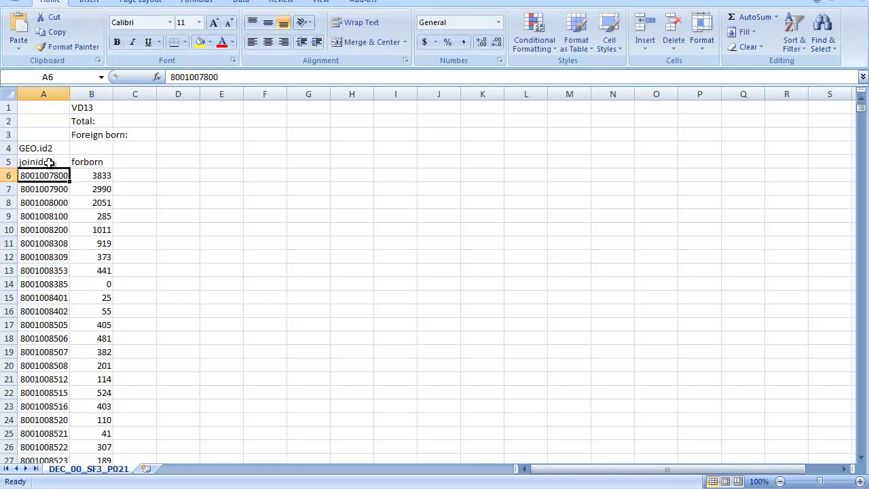
Delete rows 1–4 so the joinid and forborn headers sit in row 1.
left_click(5, 107)
left_click_drag(5, 107, 5, 151)
right_click(55, 122)
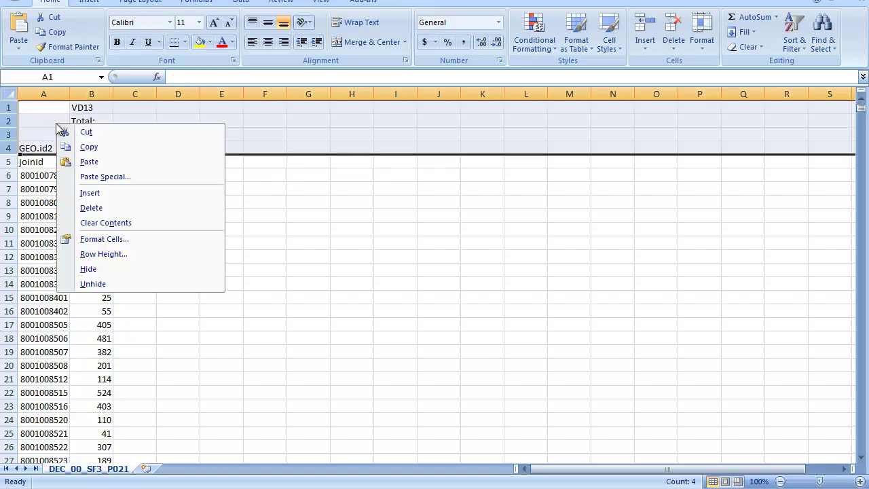
left_click(87, 208)
left_click(102, 189)
Copy the joinid and forborn data and paste it into cocen starting at F1.
key("ctrl+Home")
key("ctrl+shift+End")
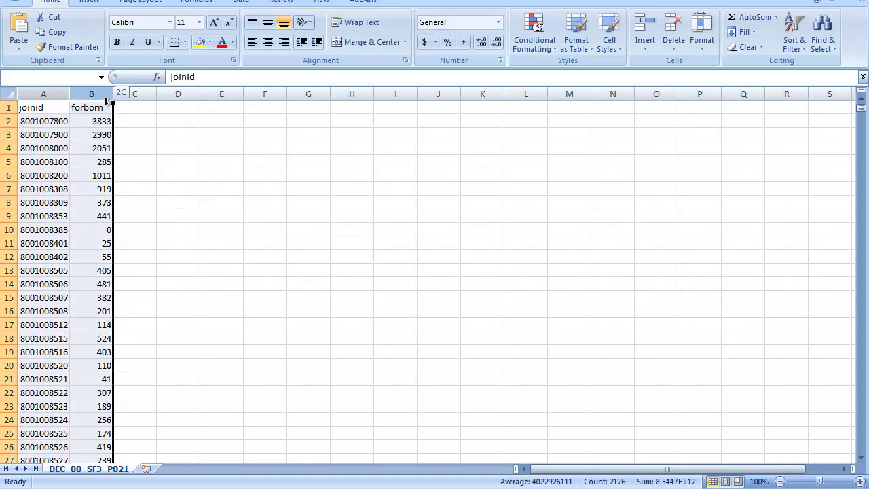
right_click(59, 136)
left_click(95, 167)
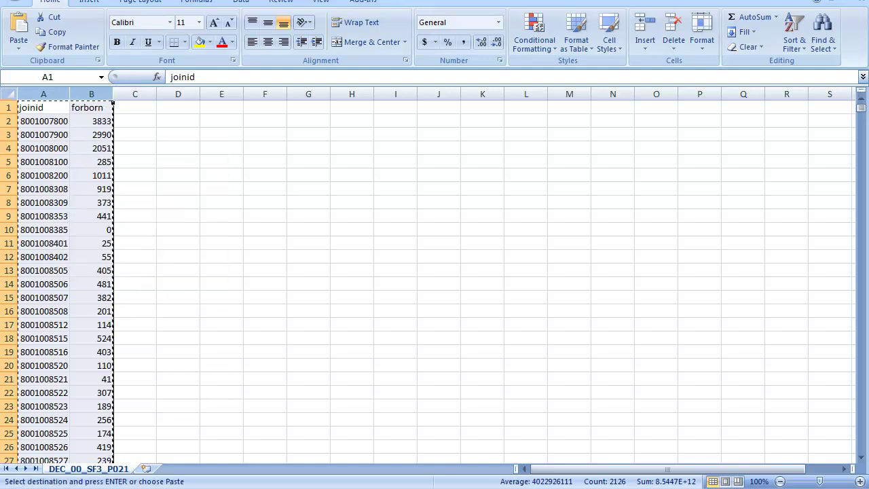
key("ctrl+Tab")
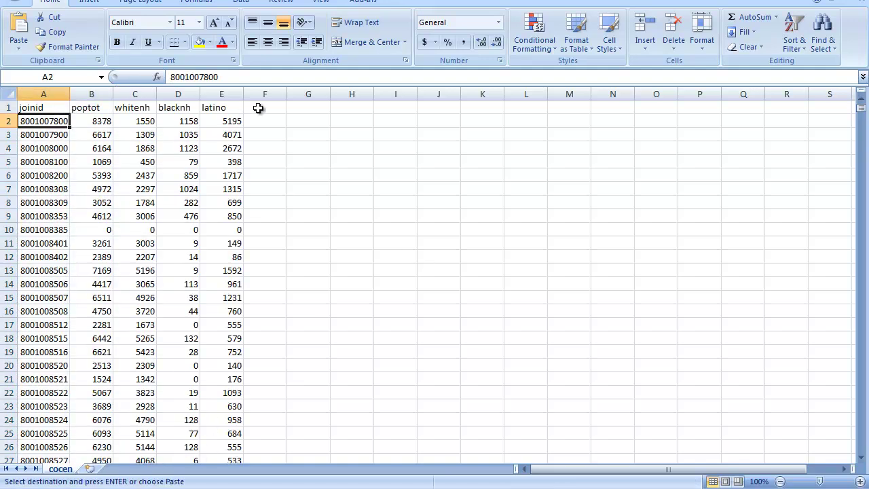
left_click(258, 108)
right_click(258, 108)
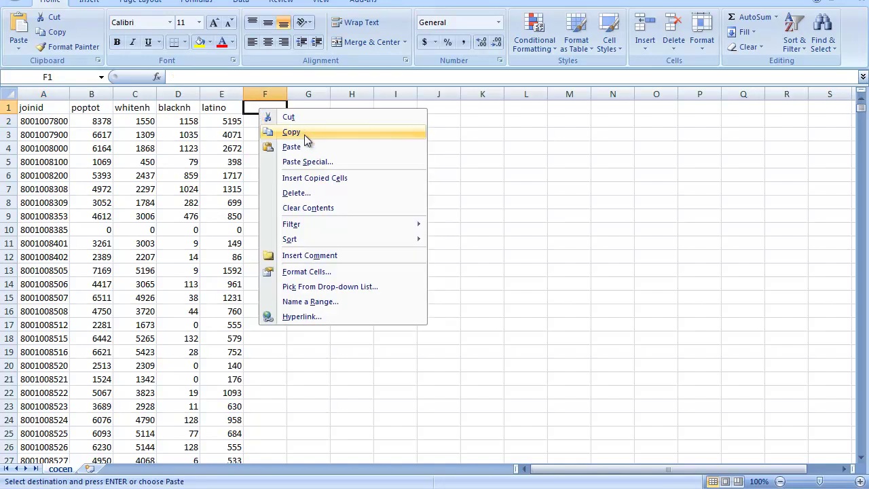
left_click(299, 147)
Check that the pasted tract IDs in column F match those in column A.
left_click(285, 127)
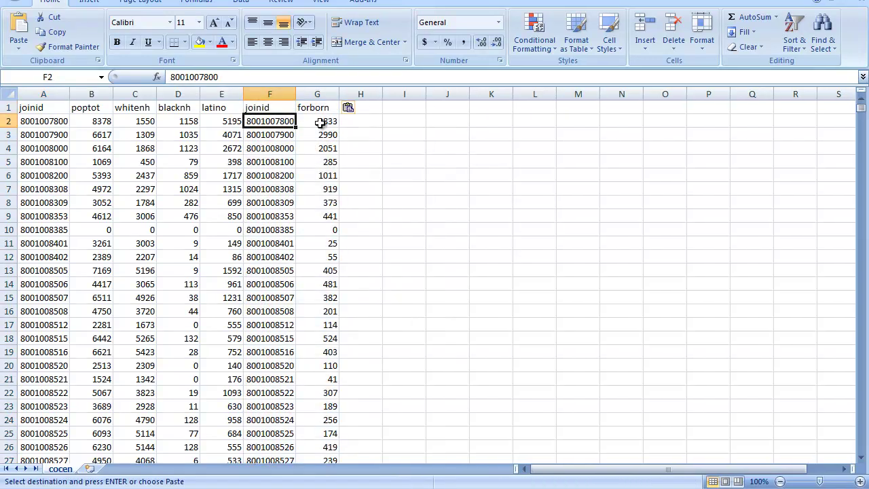
left_click(39, 122)
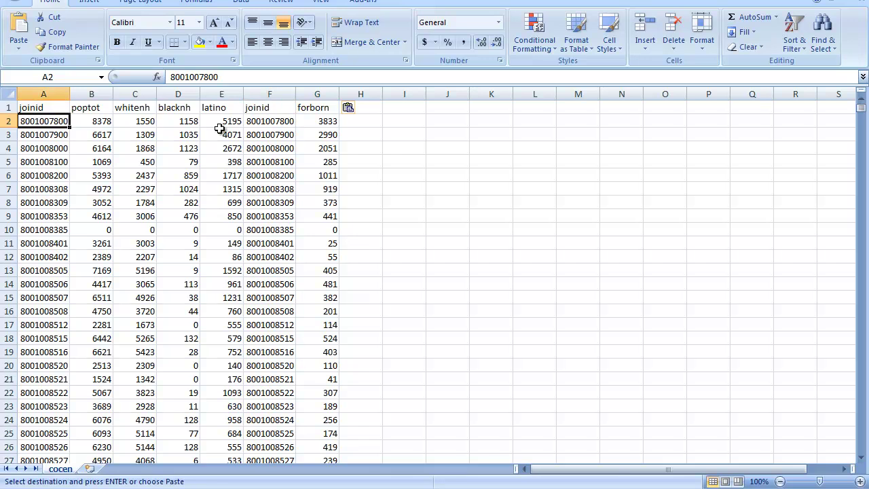
left_click(273, 123)
left_click(39, 135)
left_click(267, 136)
left_click(269, 189)
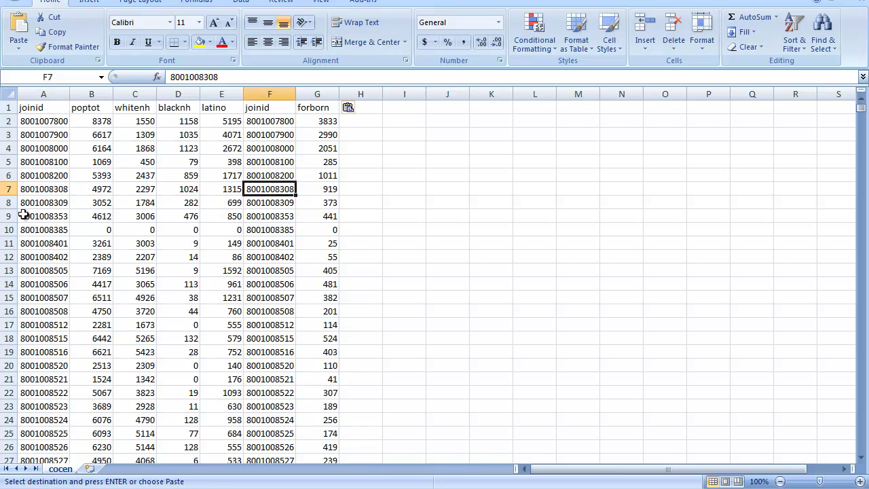
left_click(26, 216)
left_click(275, 241)
scroll(272, 349, "down", 17)
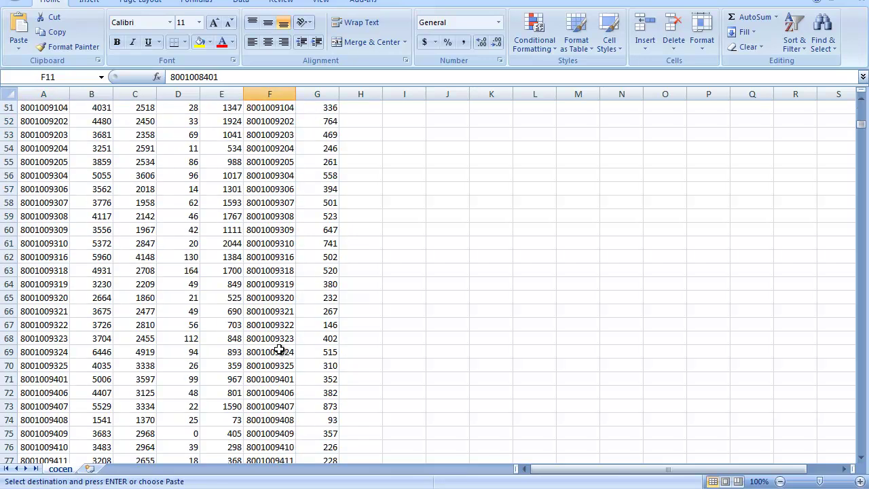
scroll(343, 163, "up", 13)
scroll(338, 143, "up", 4)
Delete the duplicate joinid column F from cocen.
left_click(274, 94)
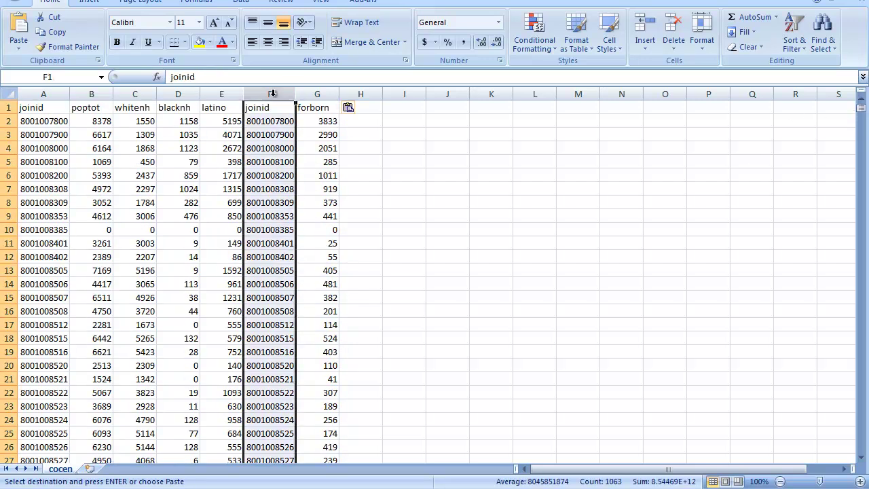
right_click(273, 95)
left_click(306, 184)
left_click(309, 106)
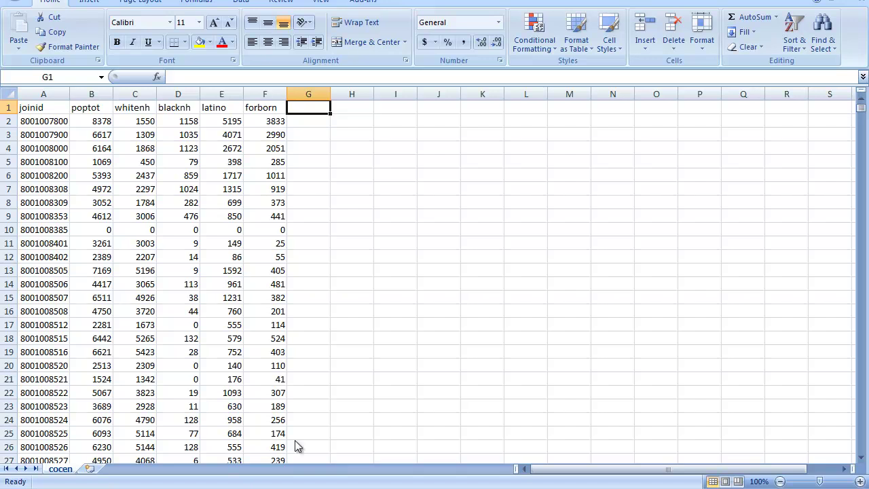
key("ctrl+Tab")
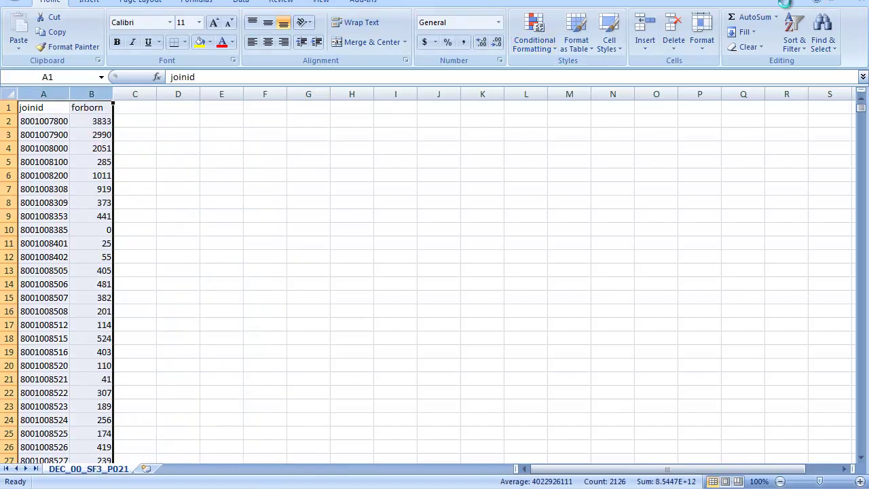
Close P021 without saving, open DEC_00_SF3_P053, and rename the income header to mhi.
left_click(434, 272)
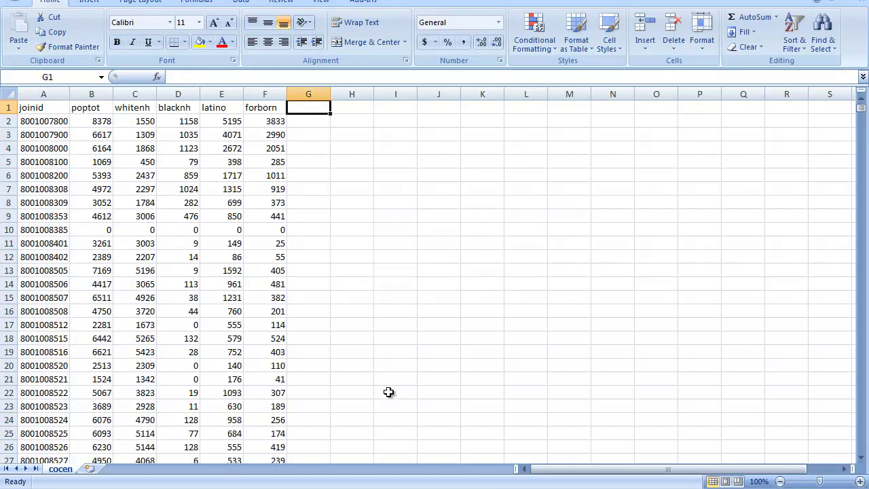
key("alt+Tab")
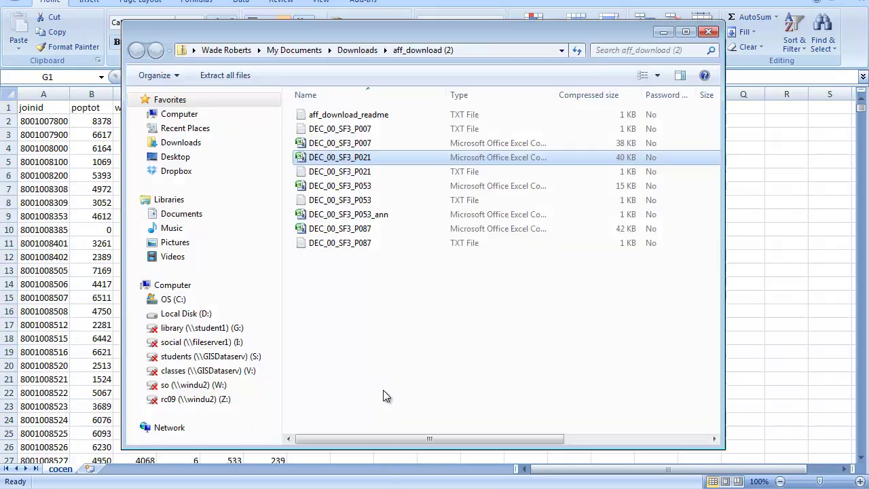
double_click(348, 187)
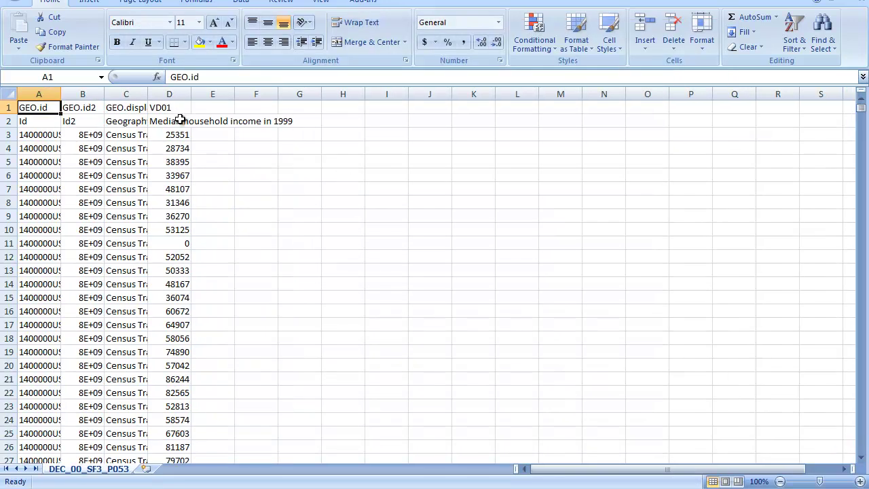
left_click(179, 119)
type("mhi")
key("Left")
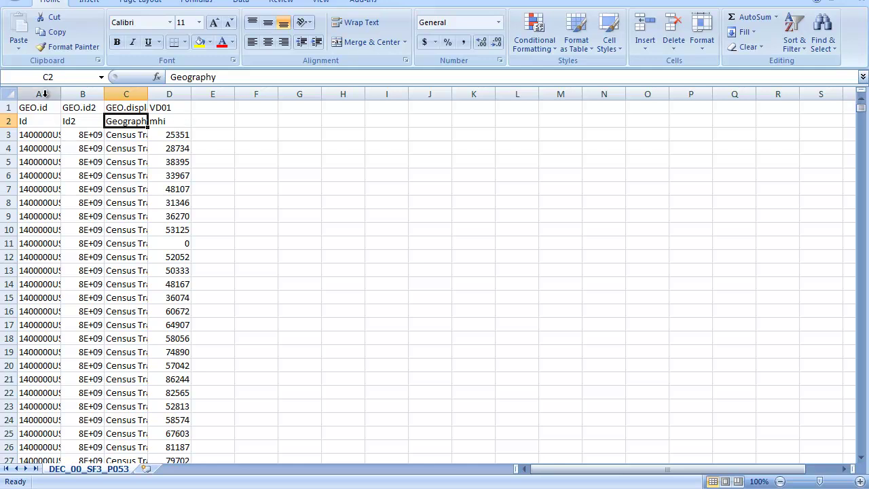
Delete the ID and geography columns A–C and the VD01 code row 1.
left_click_drag(39, 94, 125, 93)
right_click(84, 137)
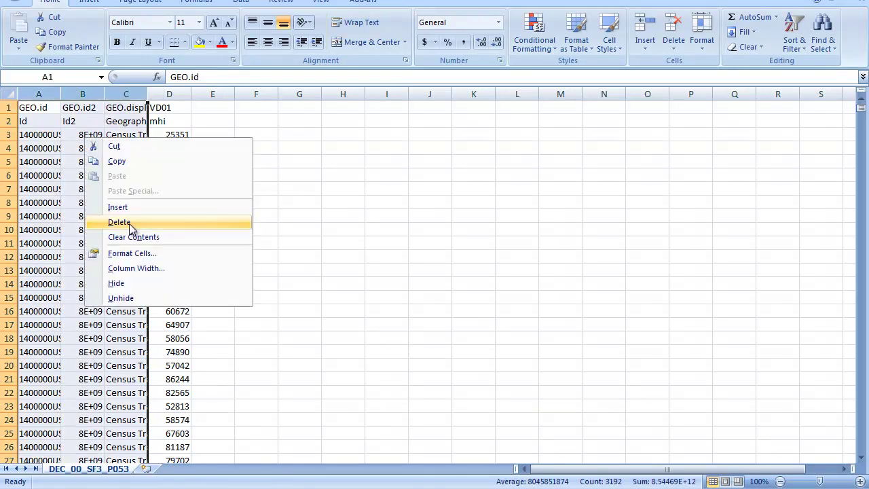
left_click(121, 223)
left_click(13, 107)
right_click(14, 108)
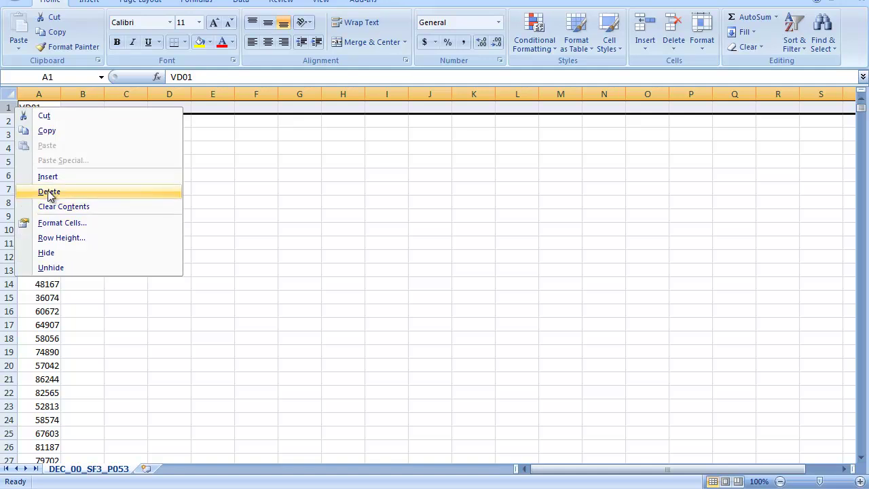
left_click(49, 192)
Copy the mhi column and paste it into cocen at G1.
left_click(39, 93)
right_click(34, 146)
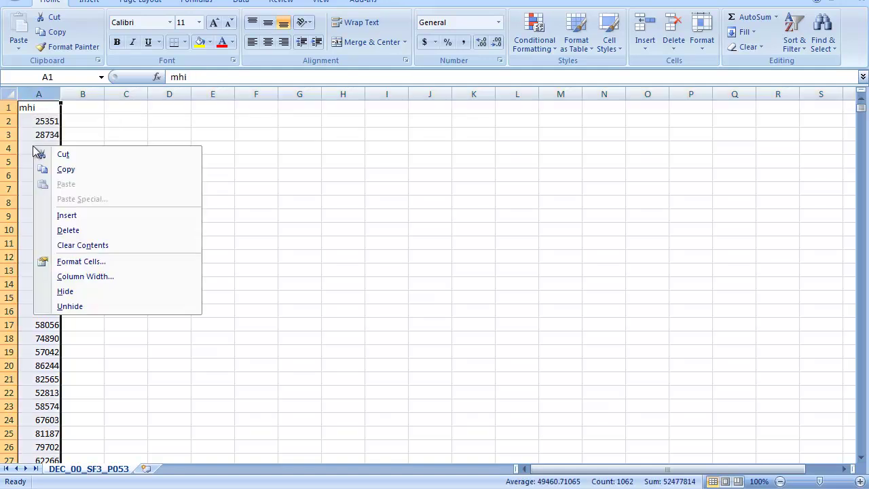
left_click(62, 169)
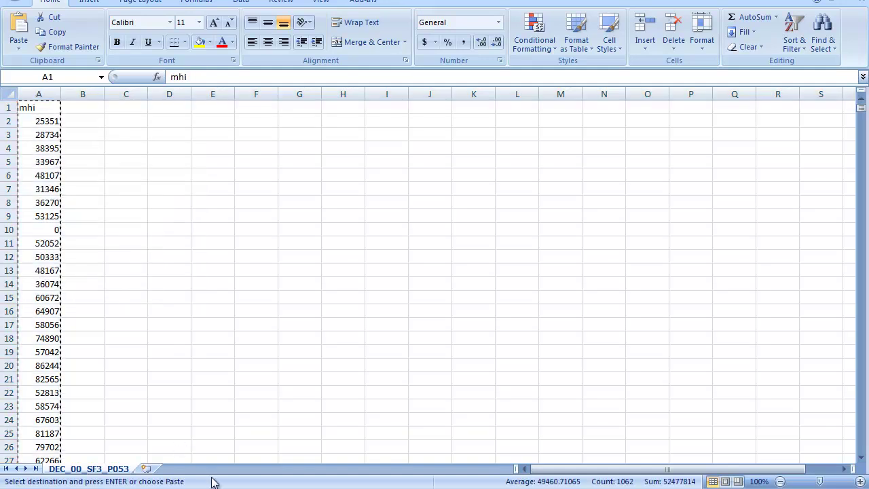
key("ctrl+Tab")
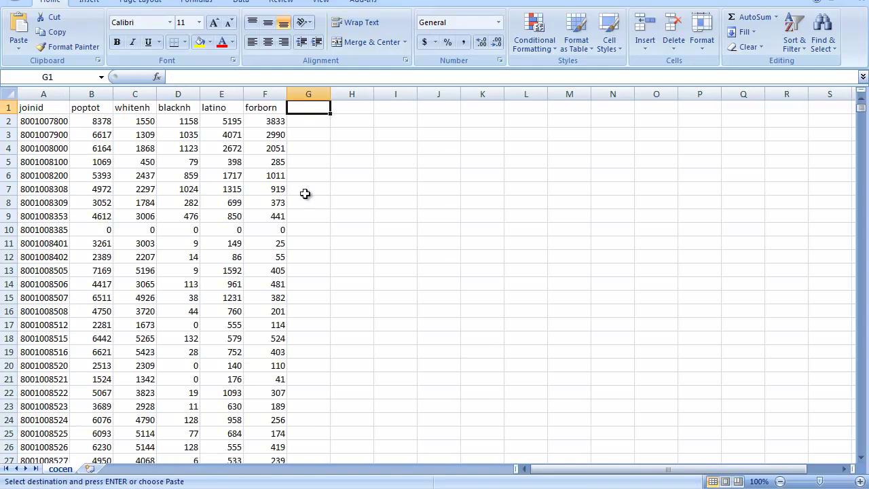
right_click(305, 107)
left_click(336, 146)
left_click(363, 110)
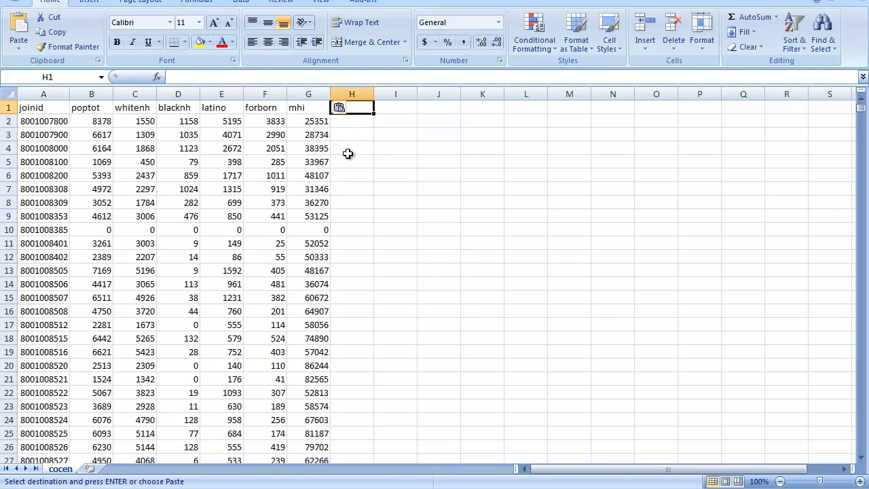
key("alt+Tab")
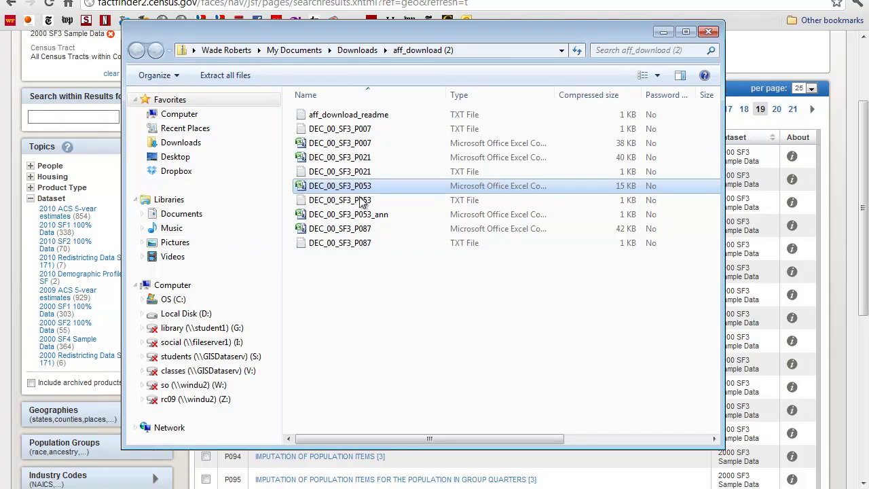
double_click(345, 230)
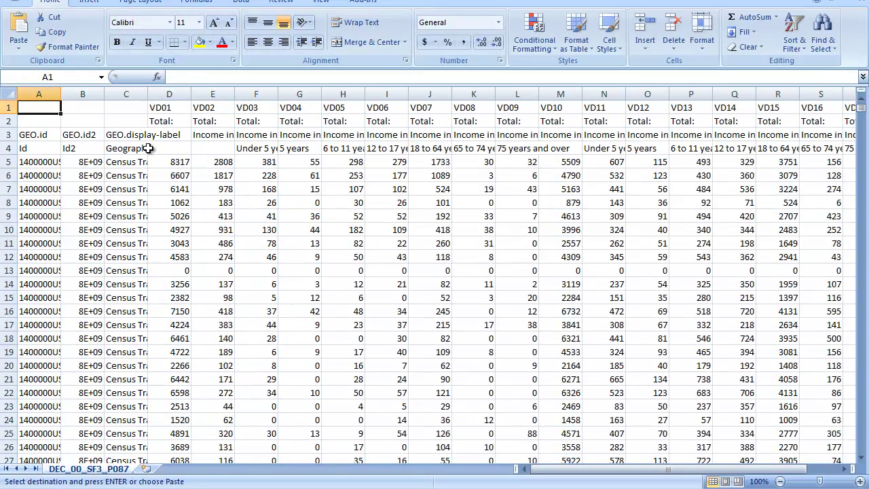
left_click(167, 120)
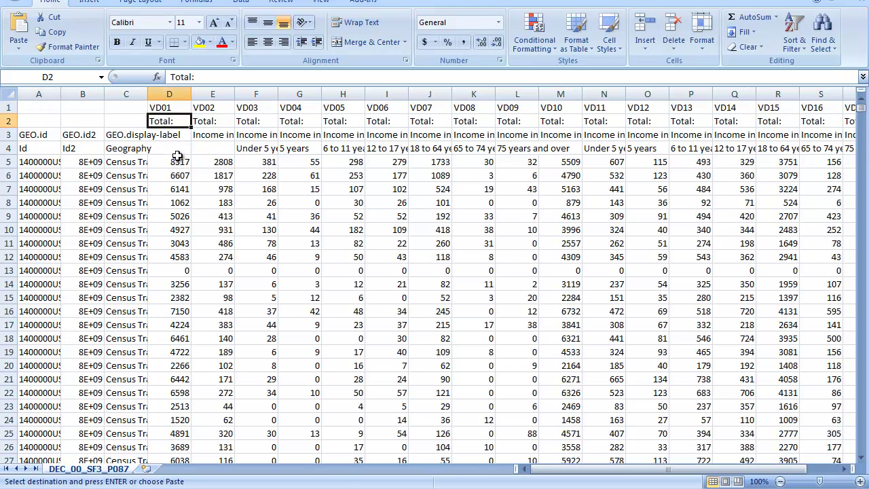
left_click(217, 139)
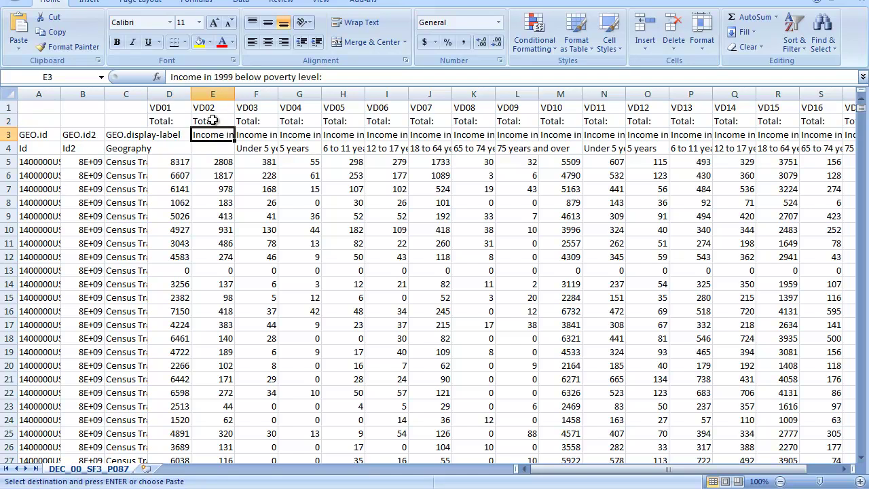
left_click(217, 161)
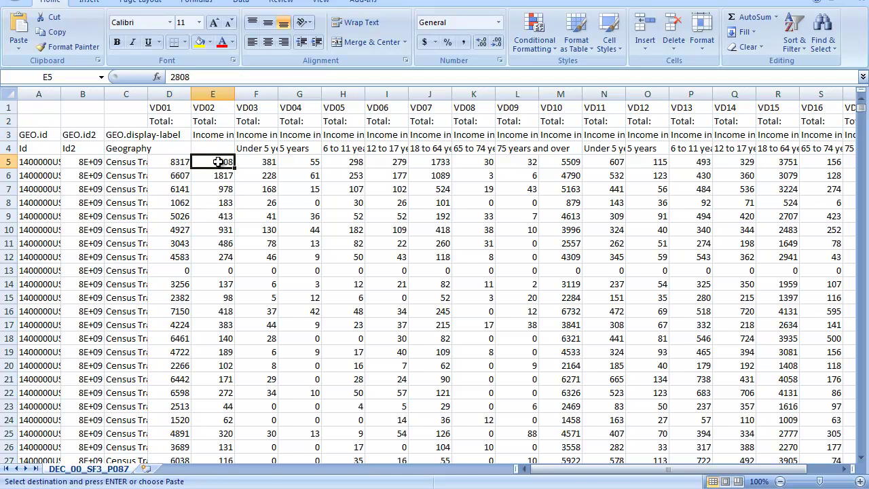
left_click(170, 161)
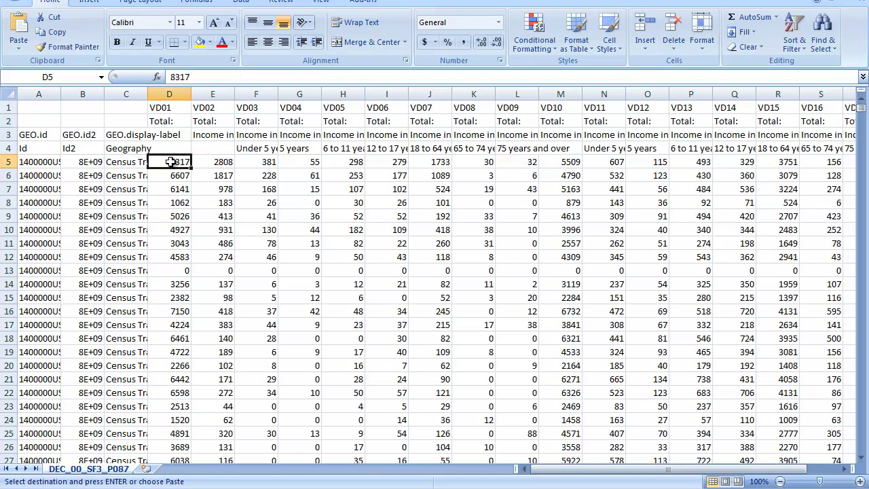
left_click(221, 163)
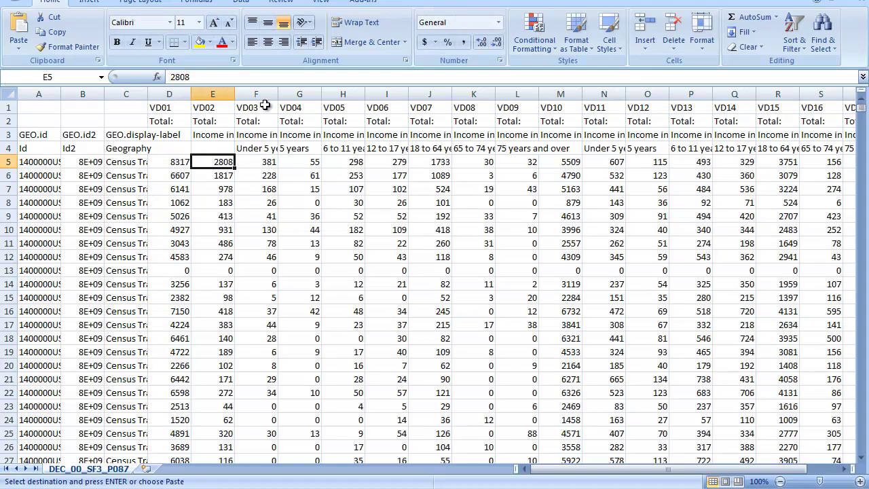
Delete columns F through T and the three extra header rows 1–3.
left_click_drag(264, 95, 539, 224)
right_click(423, 219)
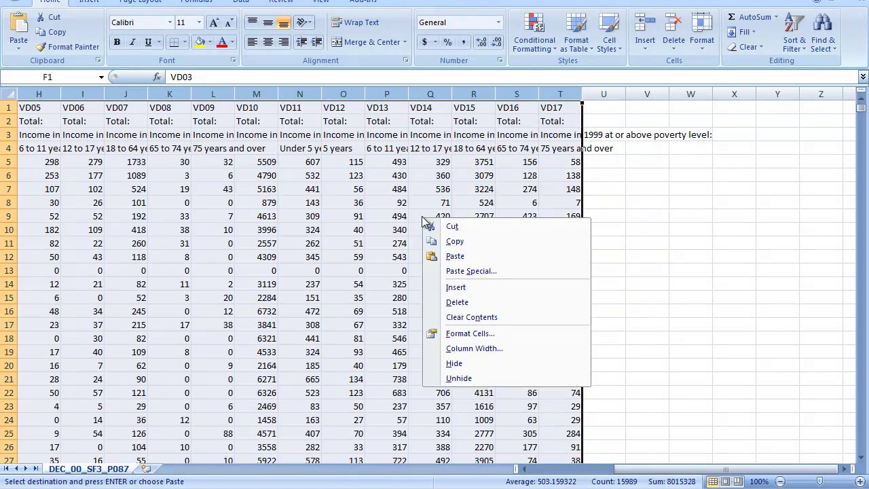
left_click(461, 303)
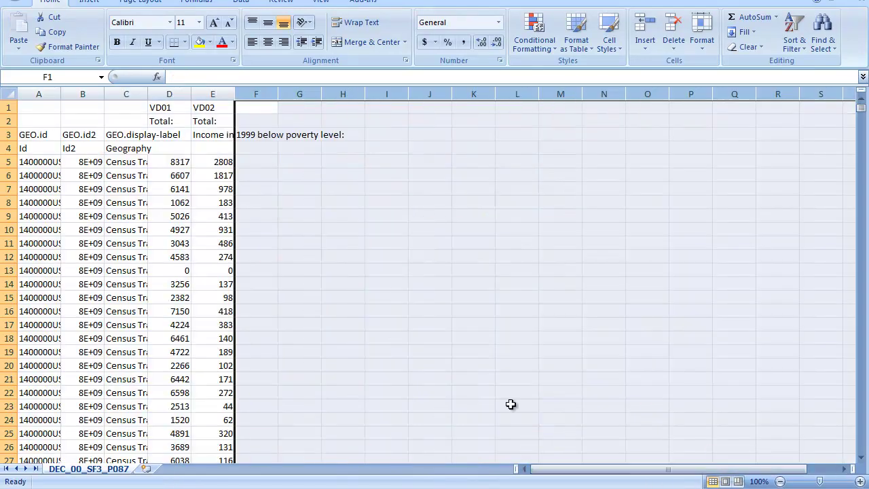
left_click_drag(9, 107, 8, 134)
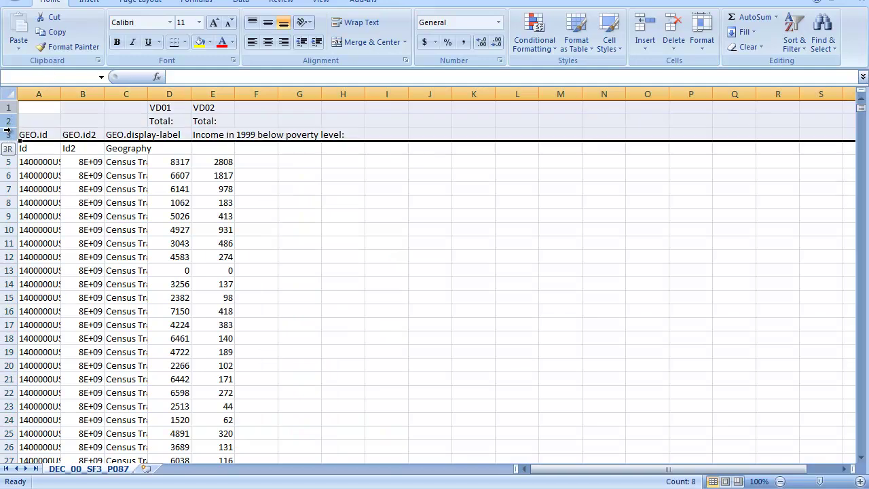
right_click(46, 116)
left_click(75, 202)
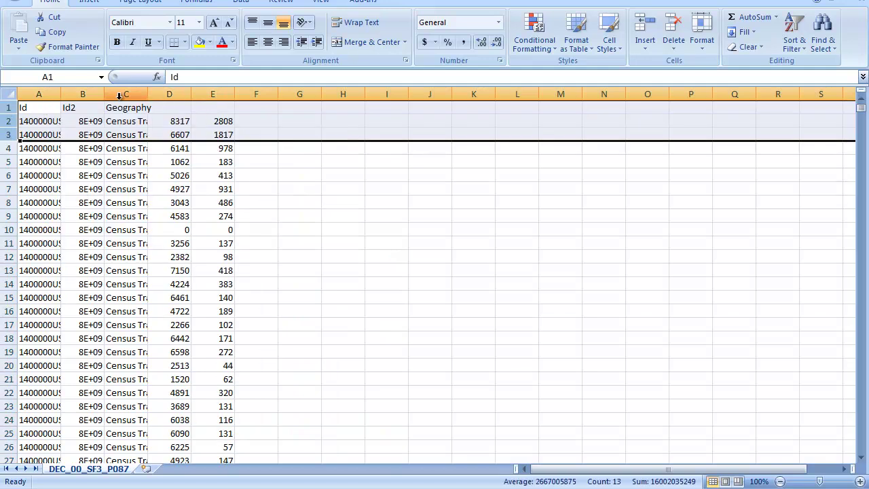
Name the D1 header povstat and the E1 header povbelow.
left_click(185, 110)
type("povstat")
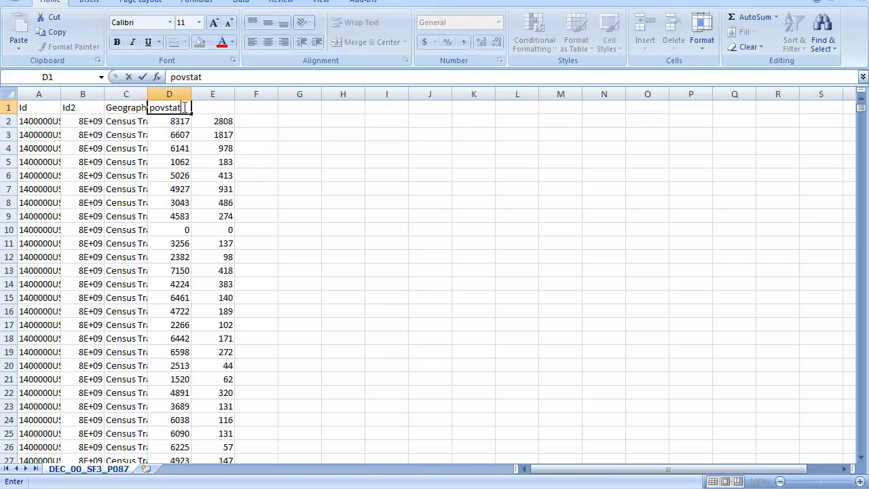
key("Tab")
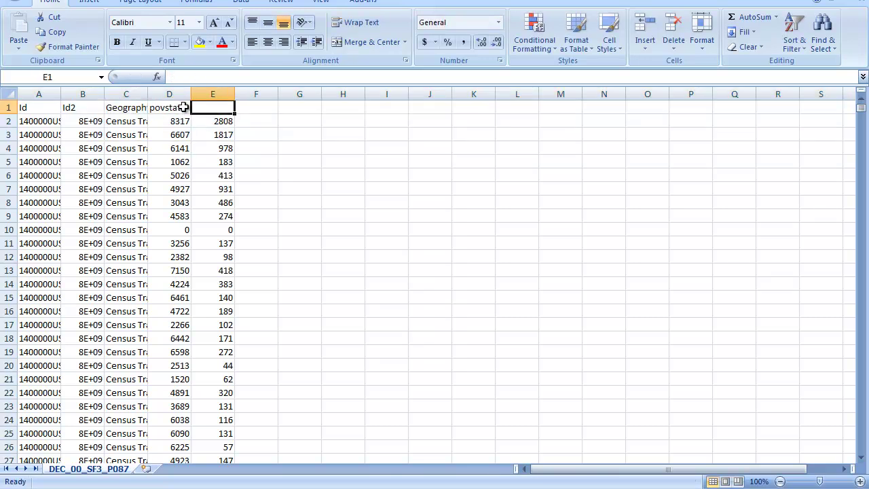
type("povbelow")
key("Return")
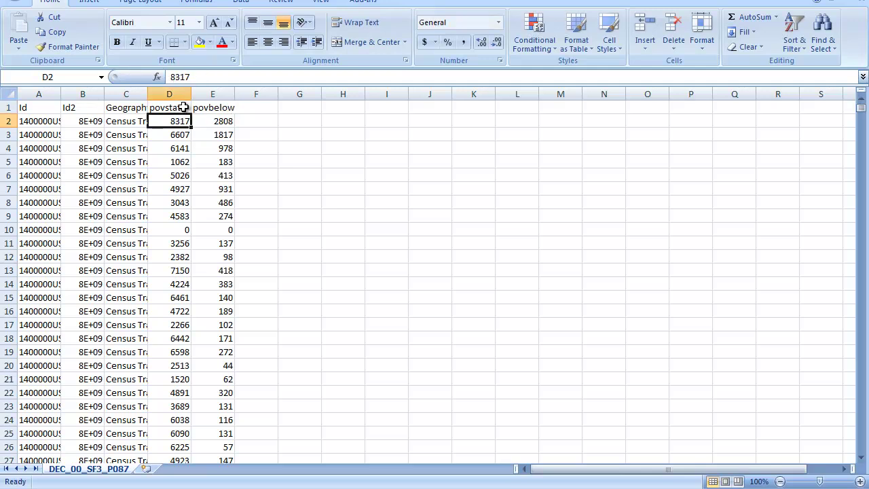
Delete columns A–C, leaving only the povstat and povbelow columns.
left_click_drag(39, 93, 116, 93)
right_click(95, 124)
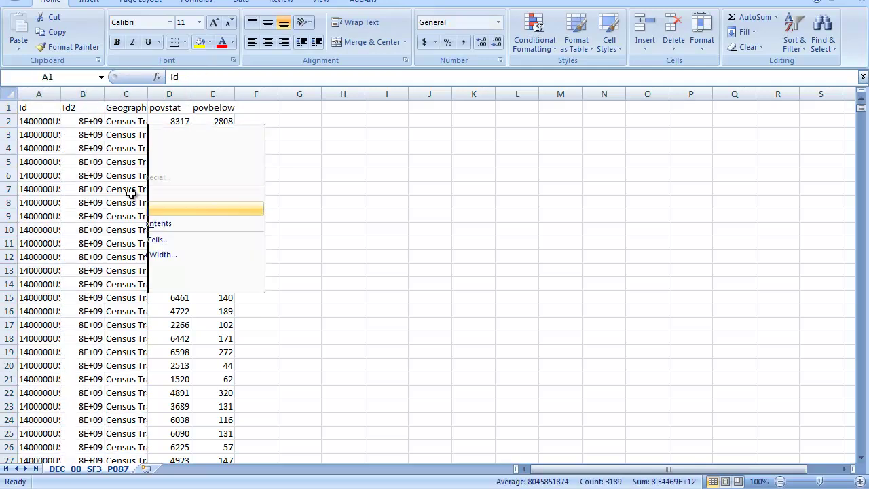
left_click(131, 208)
left_click(82, 121)
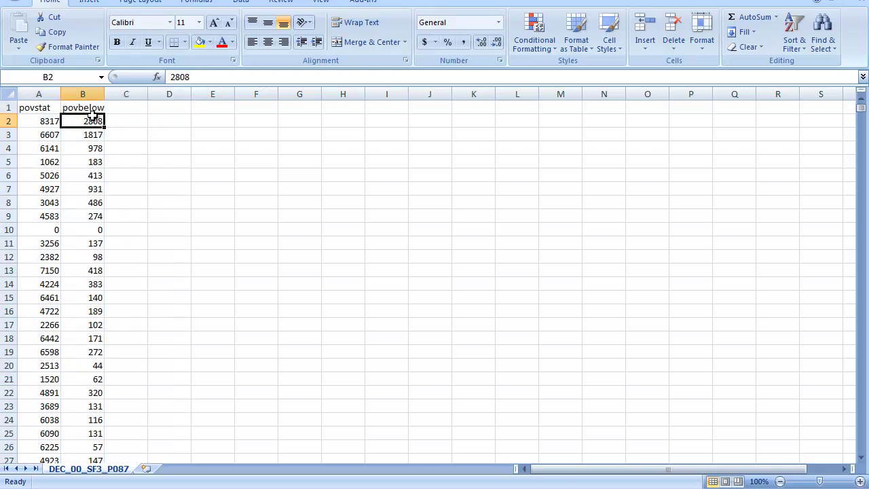
left_click(42, 110)
left_click(54, 119)
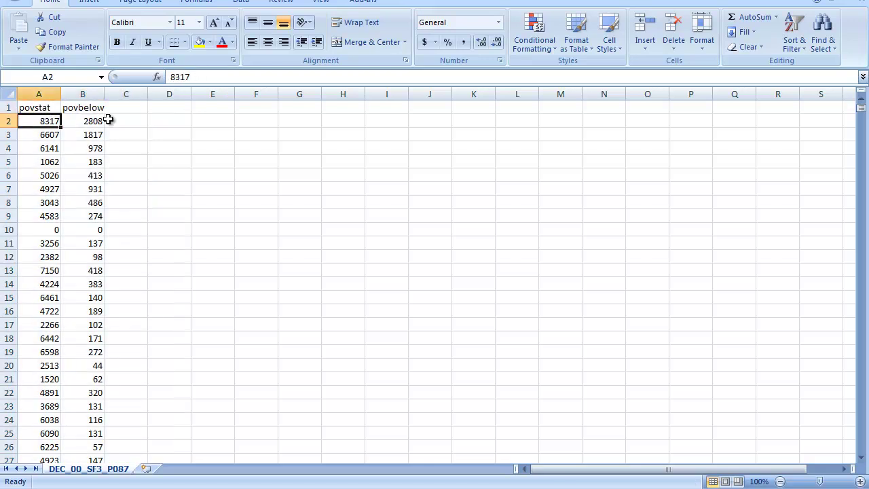
key("ctrl+a")
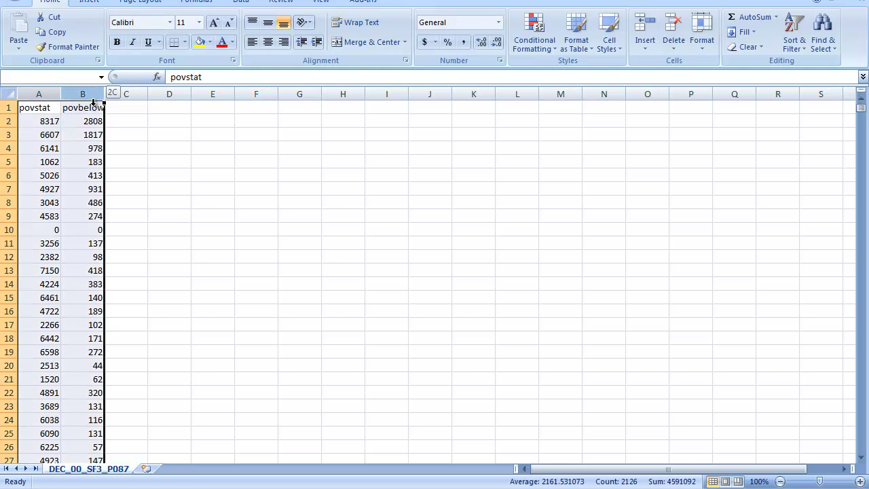
Copy the povstat and povbelow columns and paste them into cocen at H1.
right_click(83, 120)
left_click(123, 150)
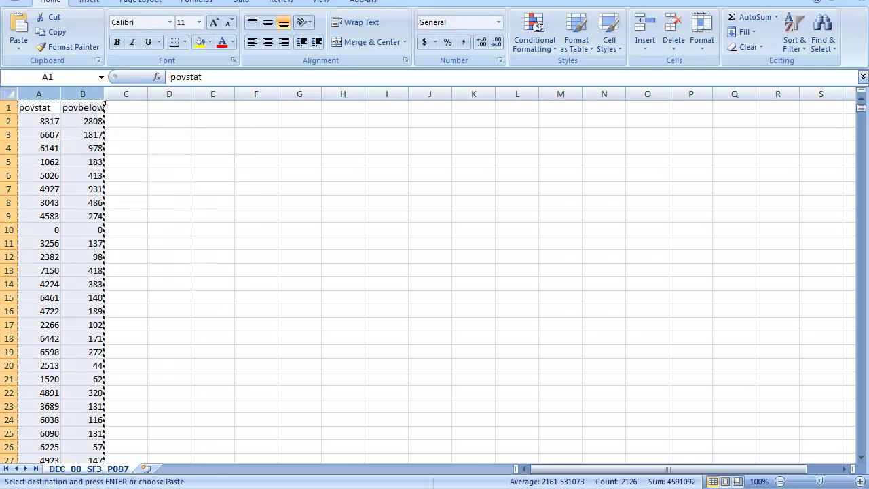
key("ctrl+Tab")
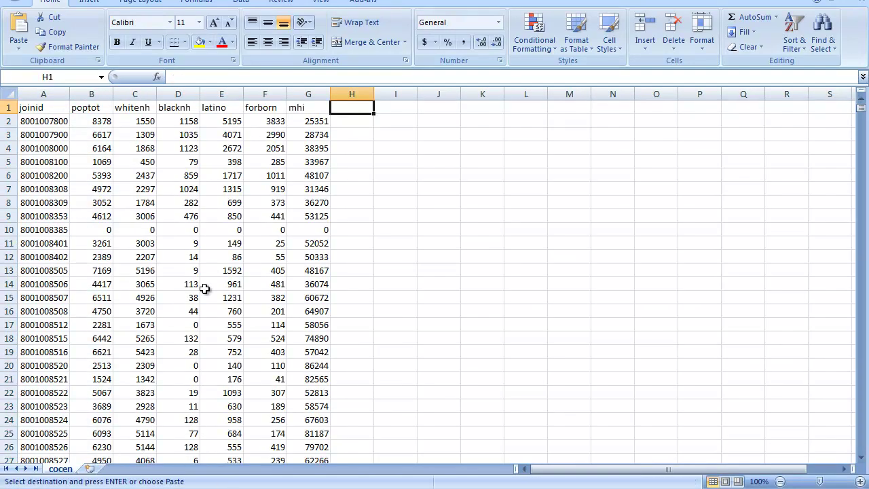
right_click(346, 110)
left_click(376, 147)
left_click(265, 161)
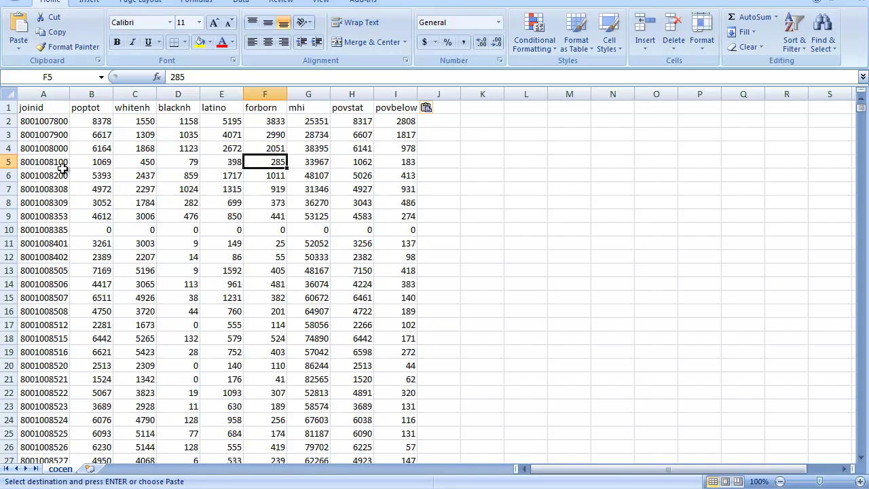
left_click(48, 109)
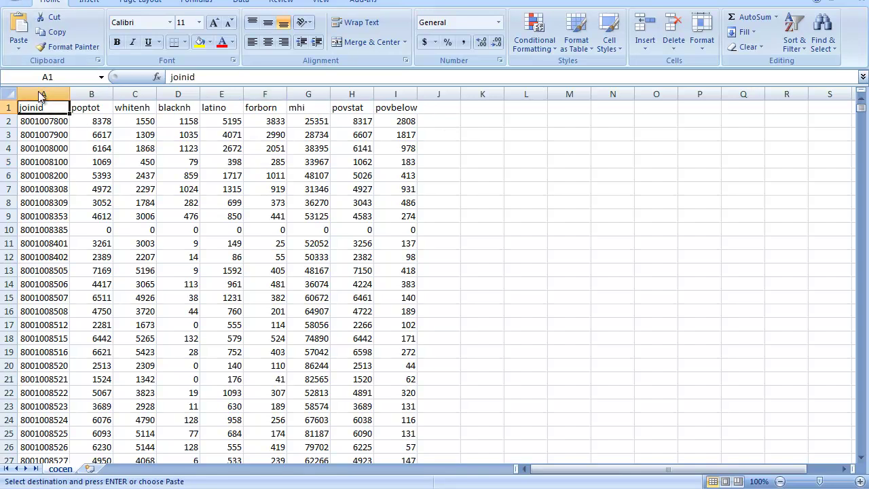
Cancel the pending copy and start Save As in the C:\data\GIS\Youtube folder.
key("Escape")
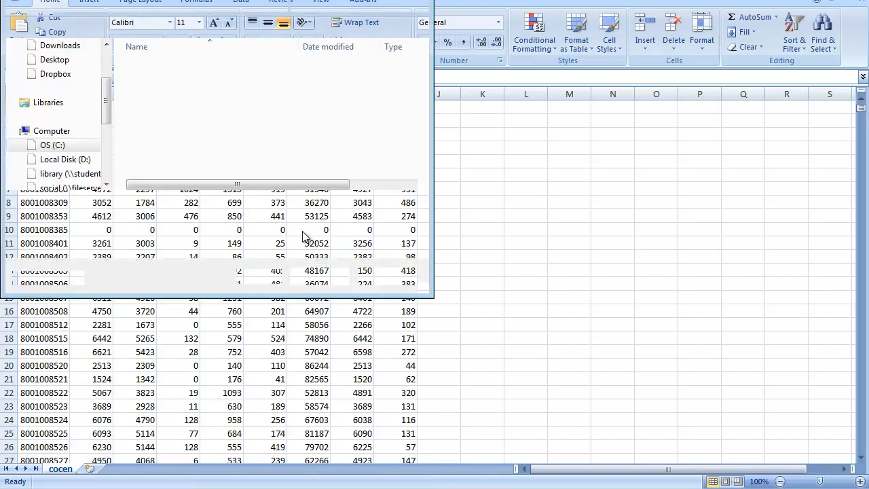
key("F12")
left_click(53, 159)
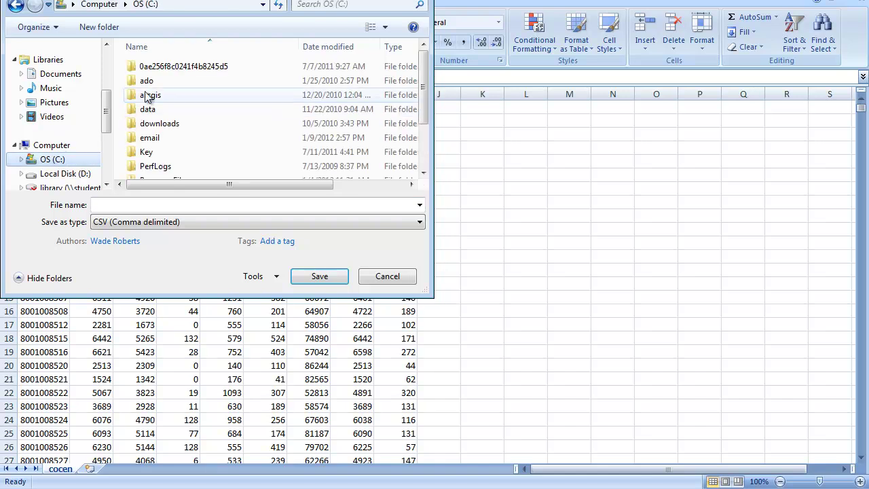
double_click(147, 110)
double_click(147, 95)
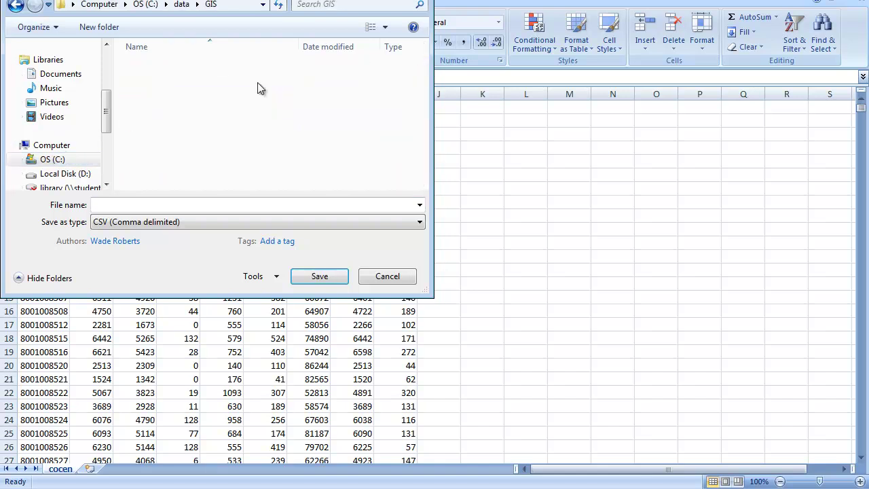
left_click_drag(423, 60, 423, 160)
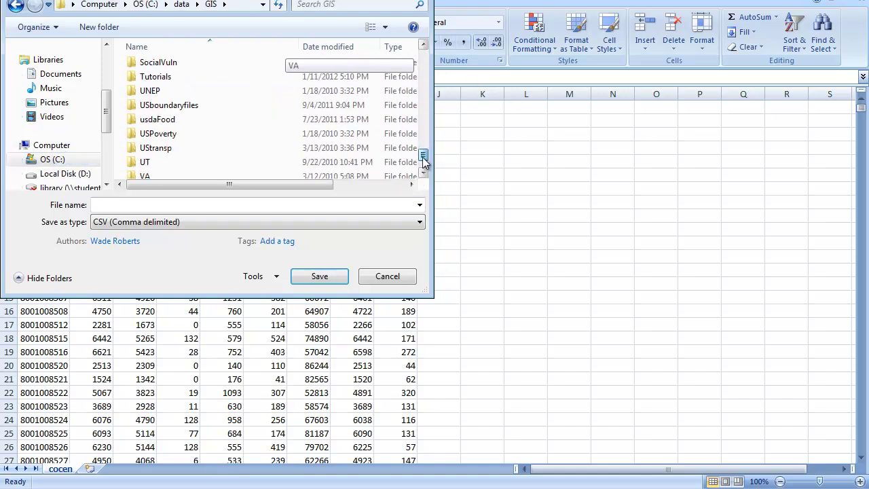
left_click(424, 174)
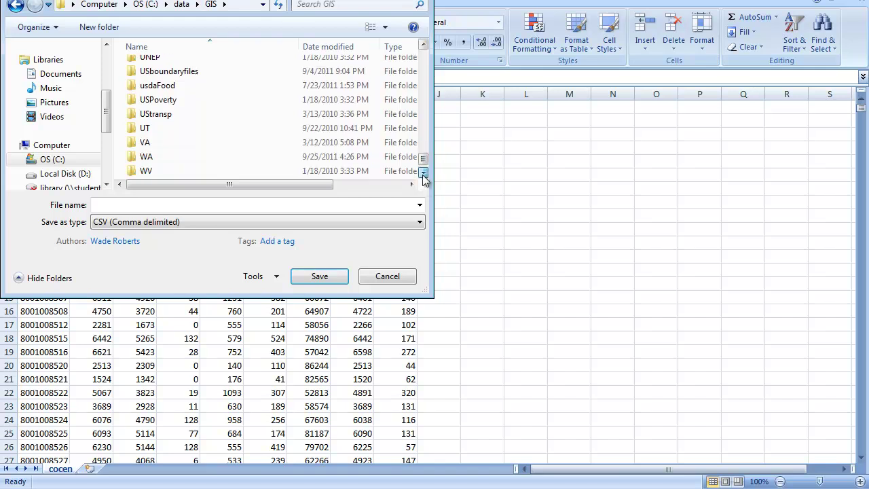
left_click(424, 174)
double_click(156, 174)
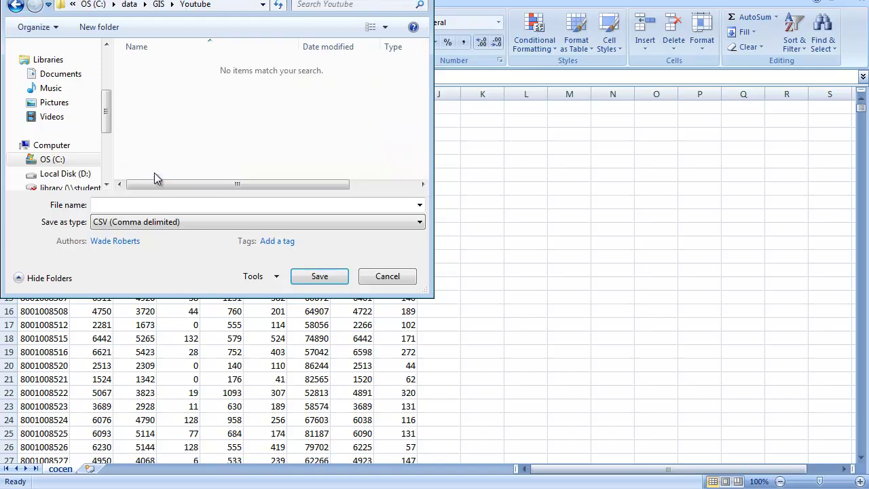
Save the workbook as 'cocen' in Excel 97-2003 Workbook format.
left_click(131, 206)
type("cocen")
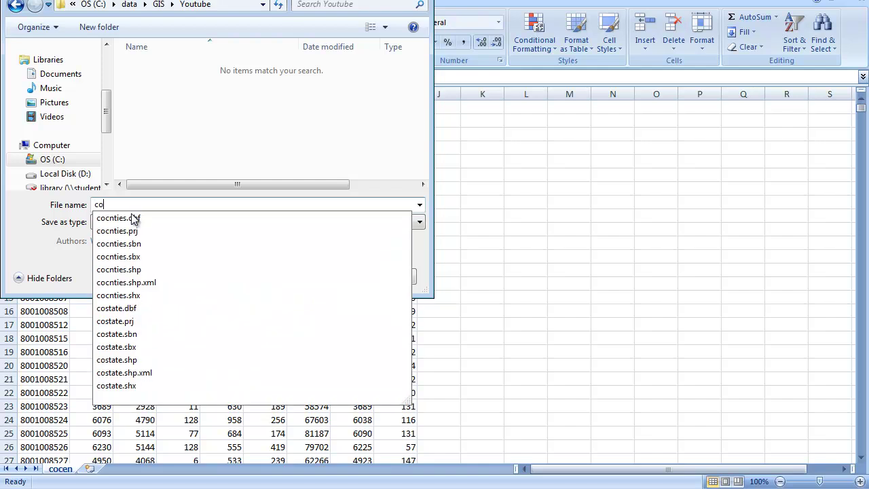
left_click(132, 226)
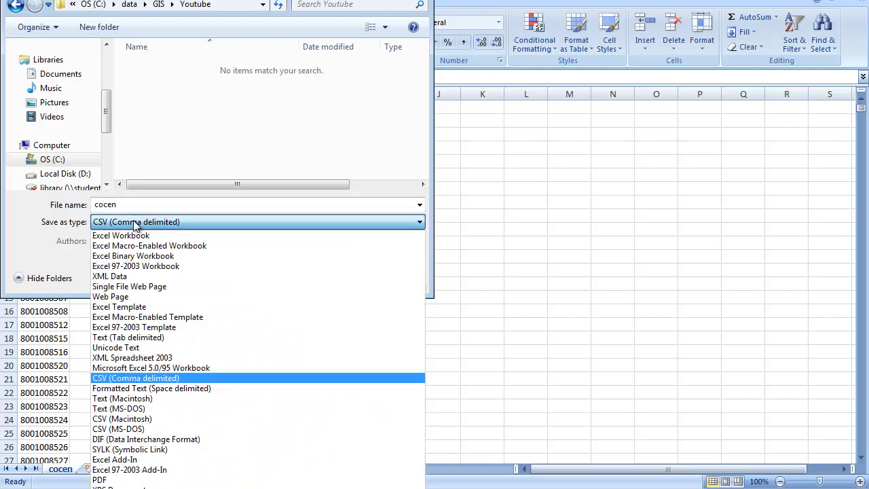
left_click(176, 268)
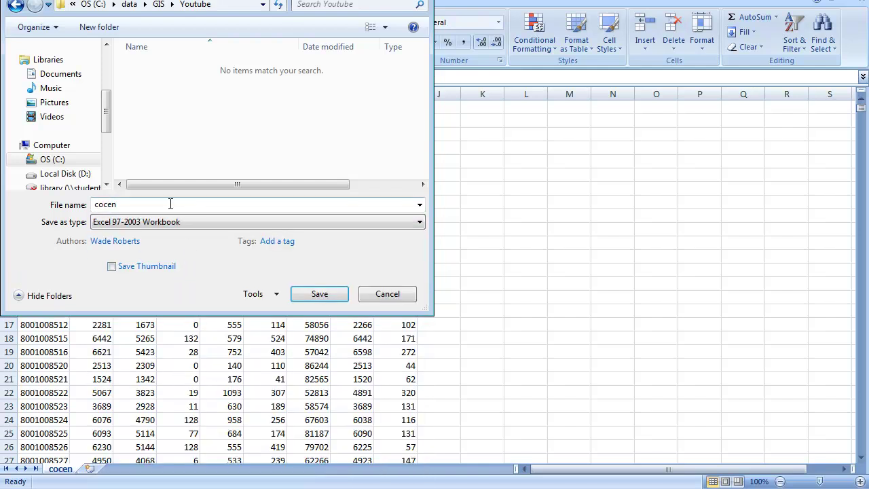
left_click(329, 296)
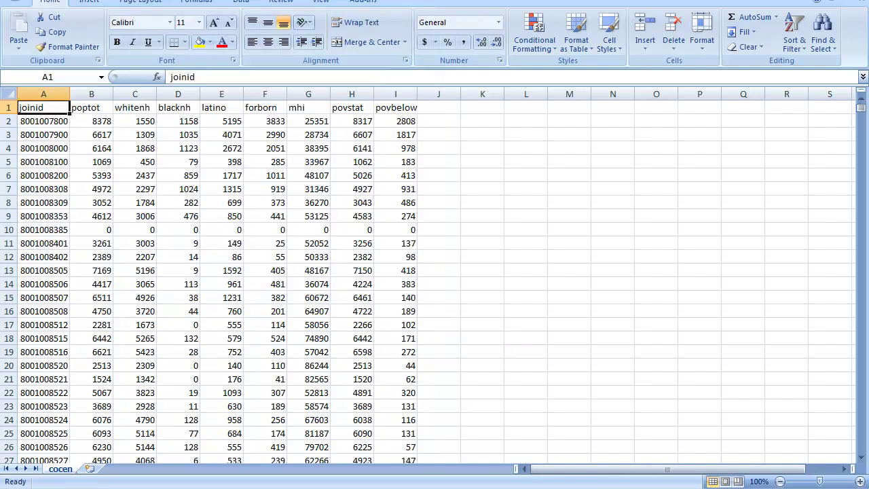
Close the DEC_00_SF3_P087 and DEC_00_SF3_P053 workbooks without saving.
key("ctrl+Tab")
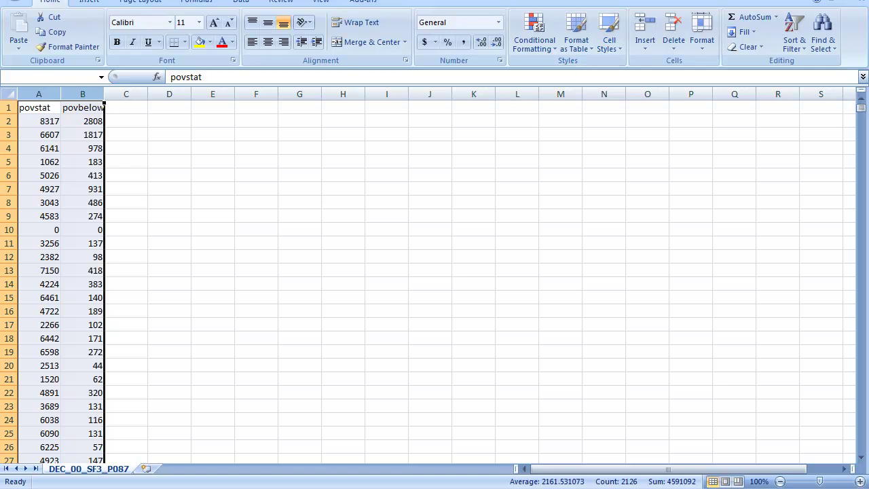
key("ctrl+w")
left_click(434, 273)
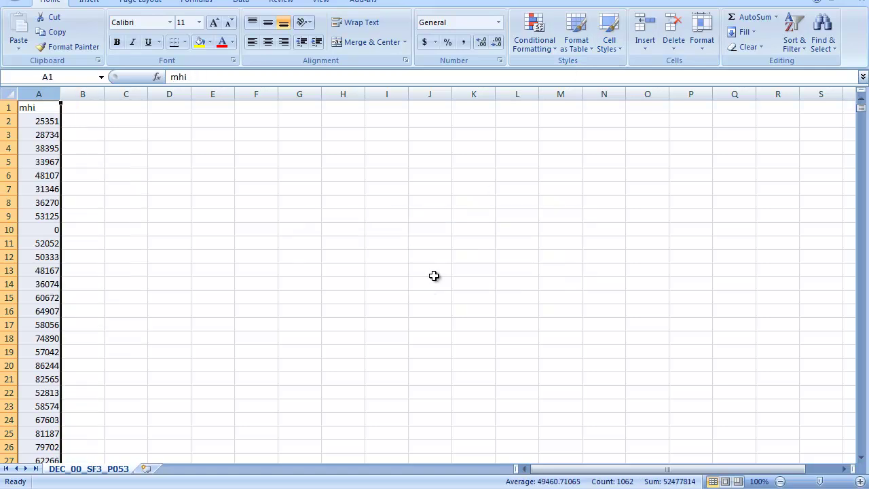
key("ctrl+w")
left_click(428, 272)
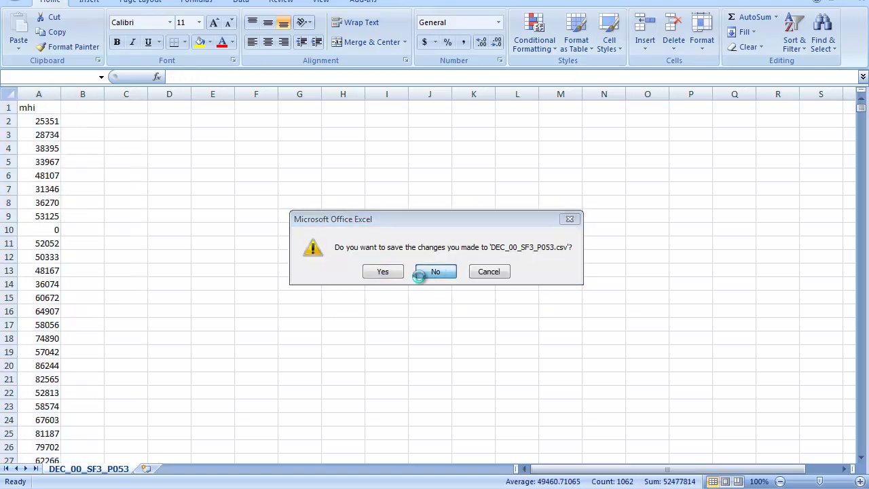
Close the aff_download folder window and switch to the ArcMap Denver tracts map.
left_click(708, 31)
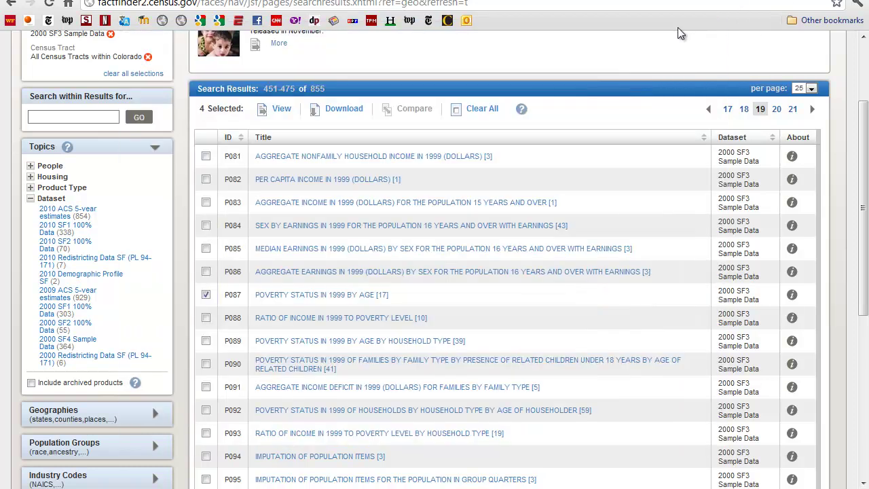
key("alt+Tab")
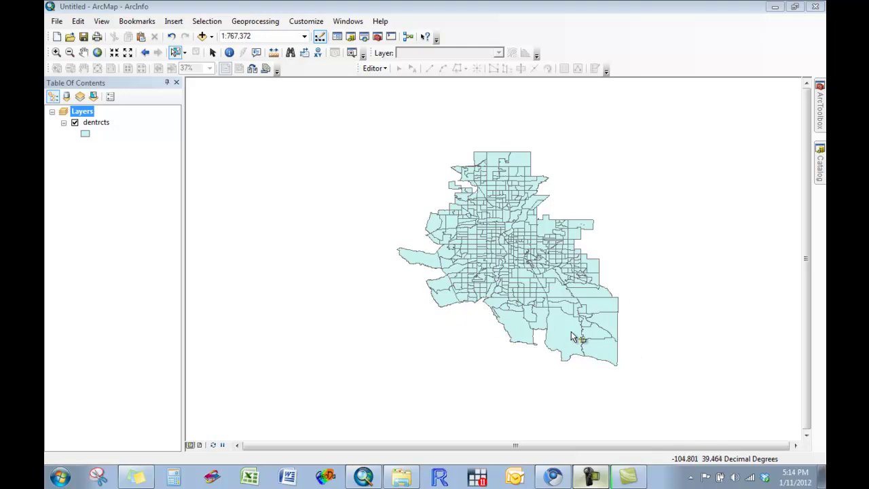
Add the intrstat.sdc interstate dataset from the UStransp folder to the map.
left_click(202, 36)
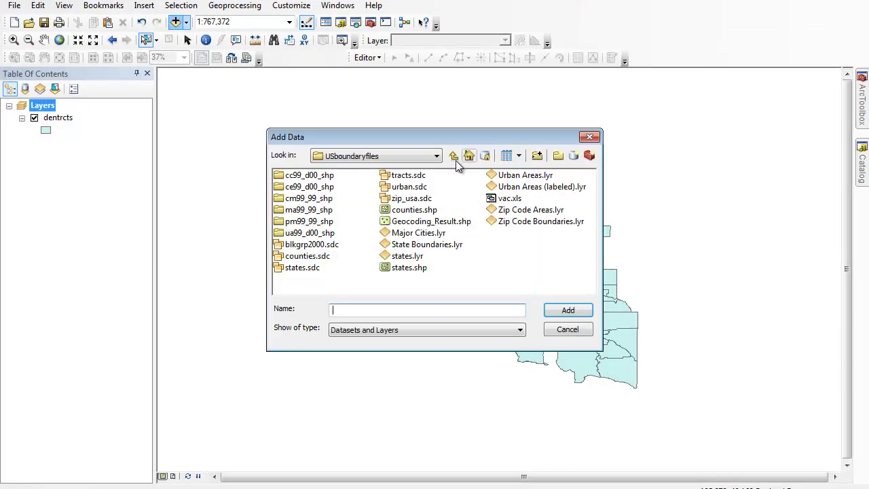
left_click(454, 158)
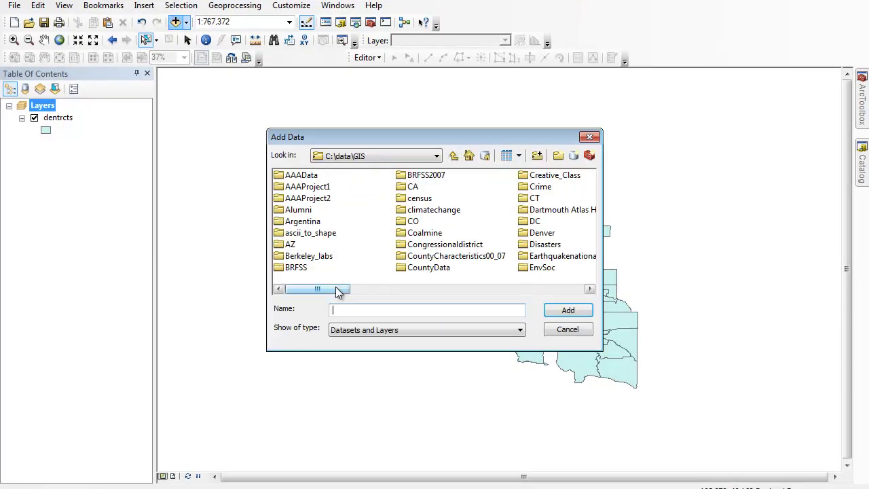
left_click_drag(346, 289, 539, 288)
double_click(417, 198)
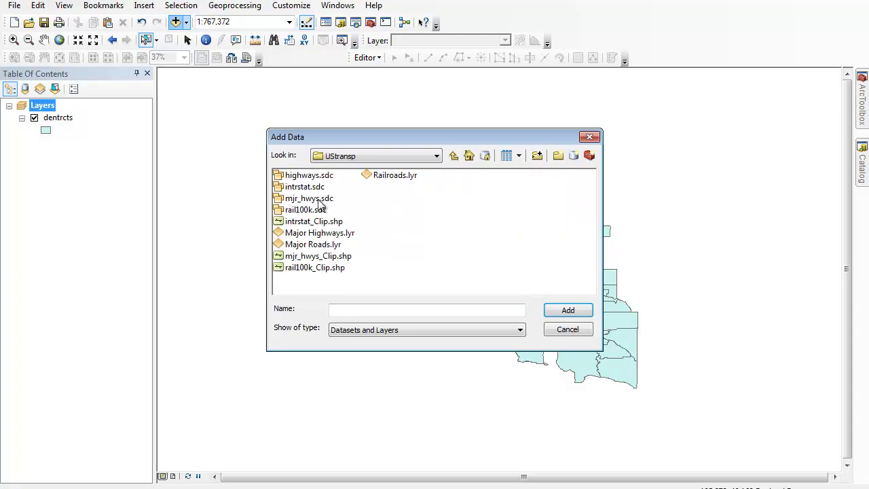
left_click(299, 187)
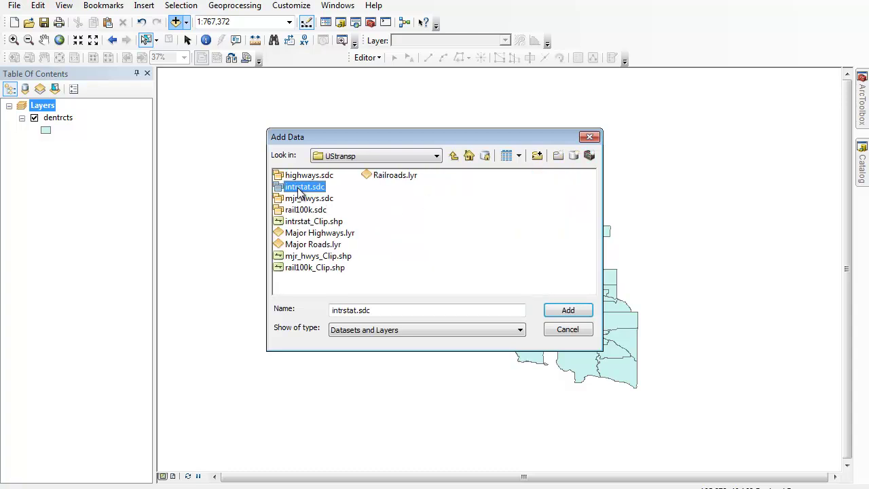
left_click(575, 313)
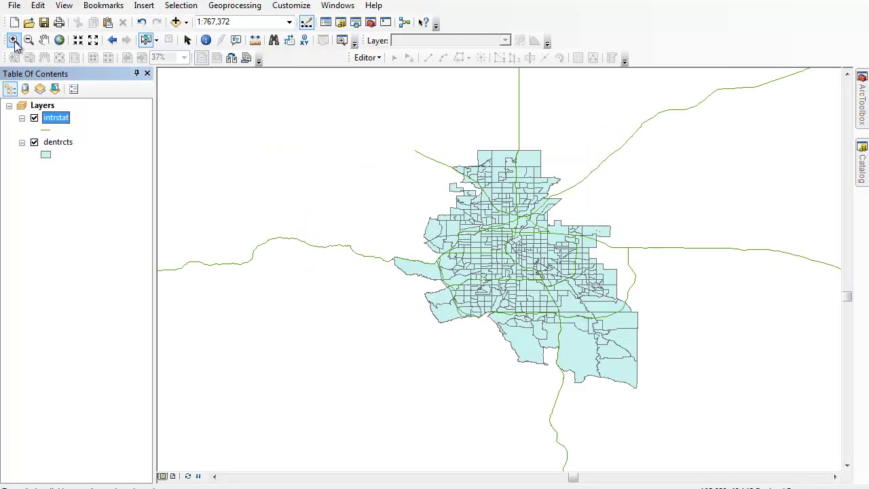
Zoom to full extent, then zoom back in around the Denver tracts.
left_click(59, 40)
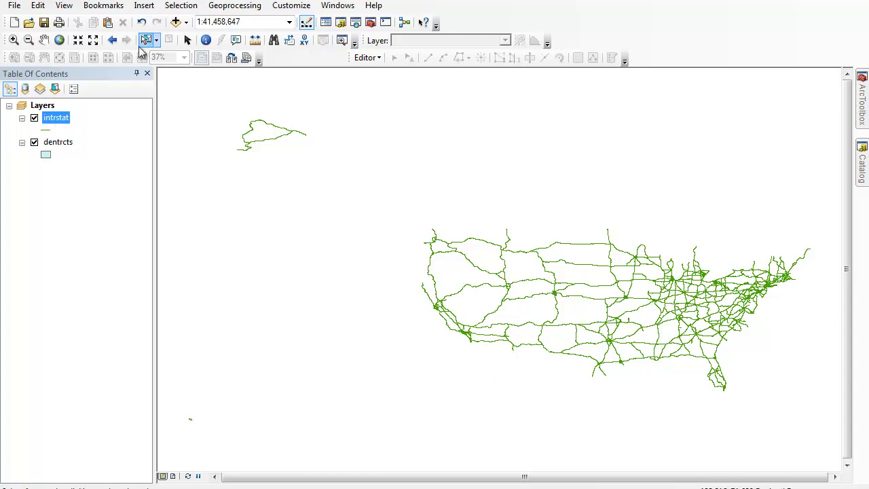
left_click(13, 40)
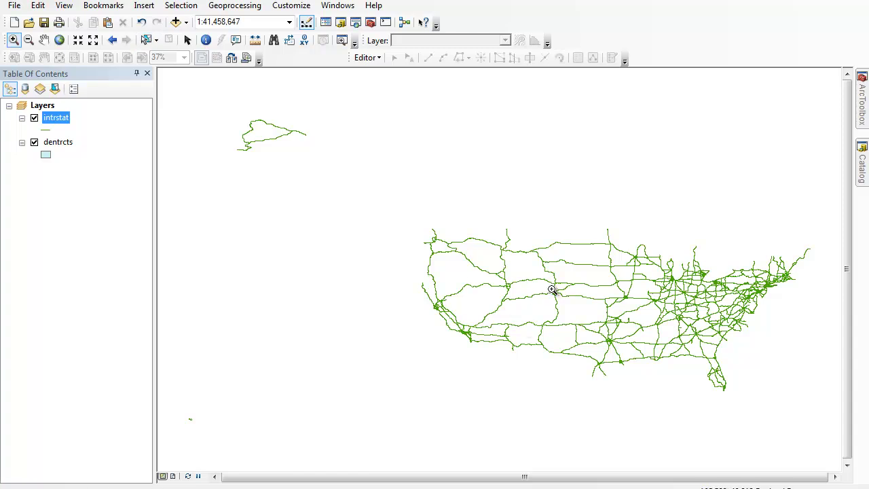
left_click_drag(561, 299, 560, 298)
left_click_drag(355, 152, 603, 386)
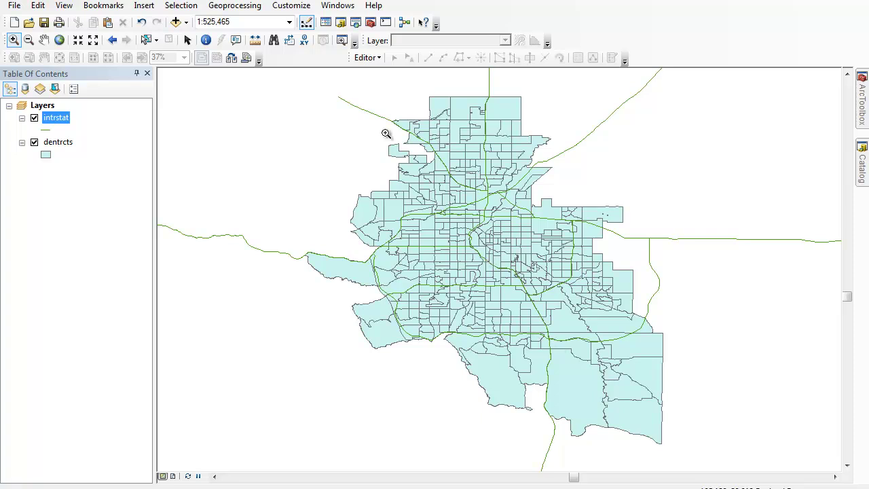
Start a Clip with intrstat as the input features and dentrcts as the clip features.
left_click(236, 7)
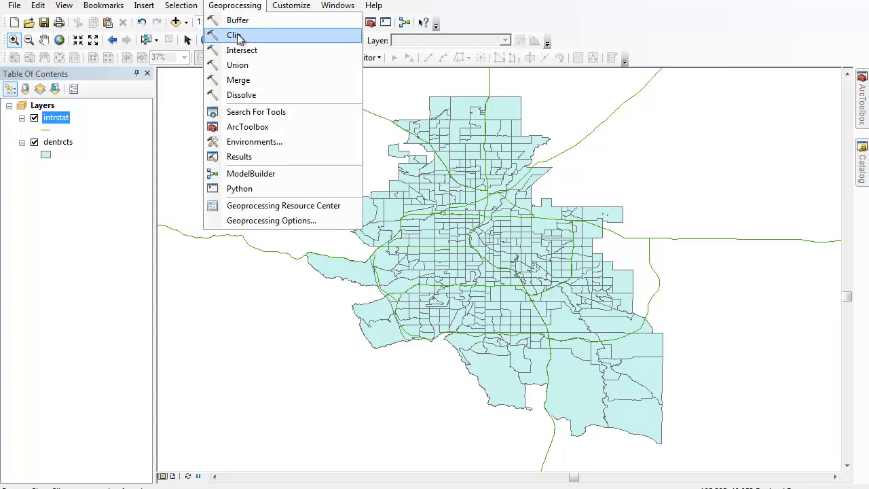
left_click(238, 36)
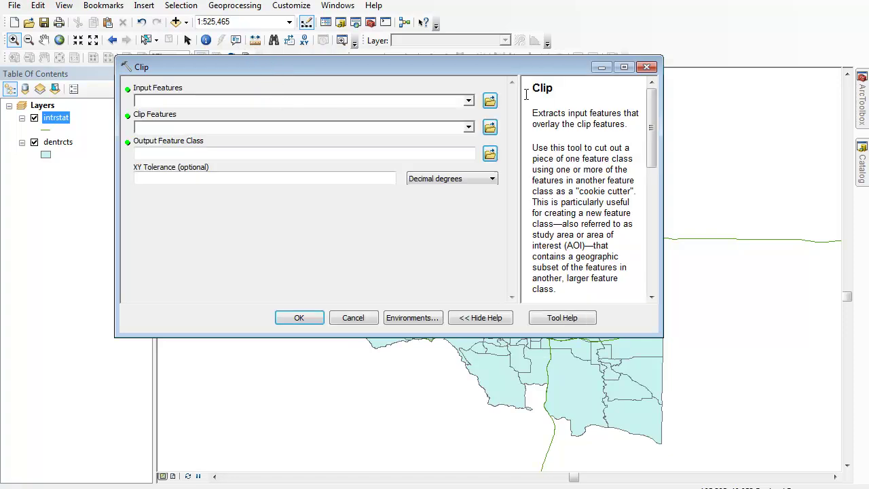
left_click(468, 100)
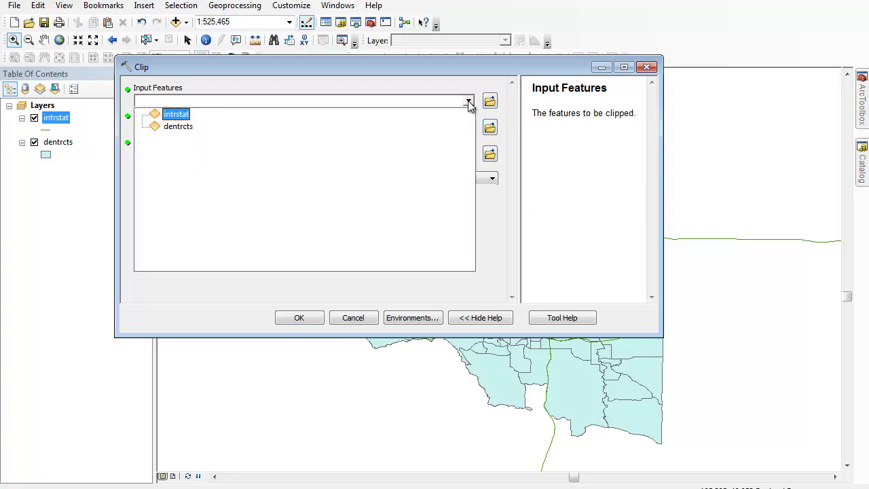
left_click(175, 116)
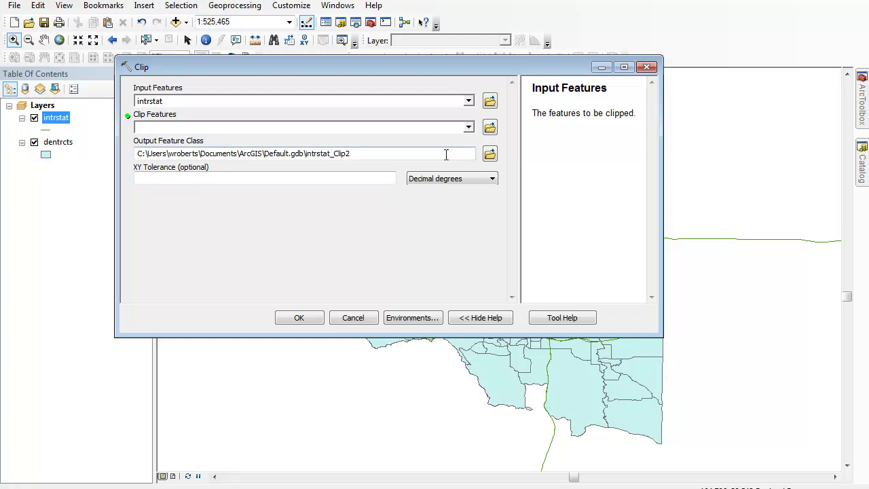
left_click(469, 128)
left_click(178, 153)
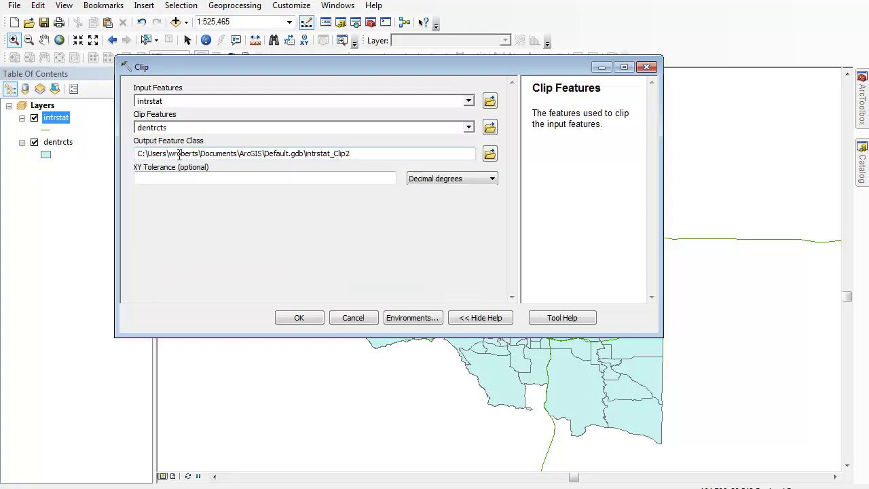
Set the clip output to denintstate.shp in the C:\data\GIS\Youtube folder.
left_click(491, 155)
left_click(390, 113)
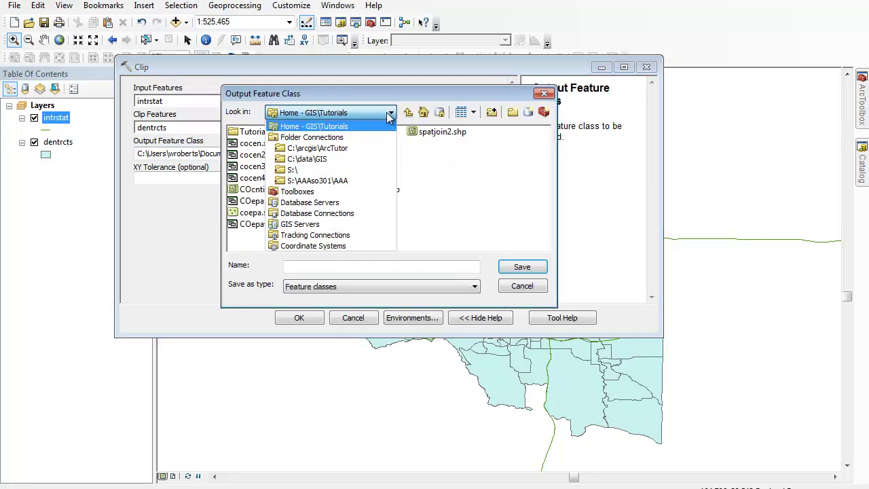
left_click(343, 160)
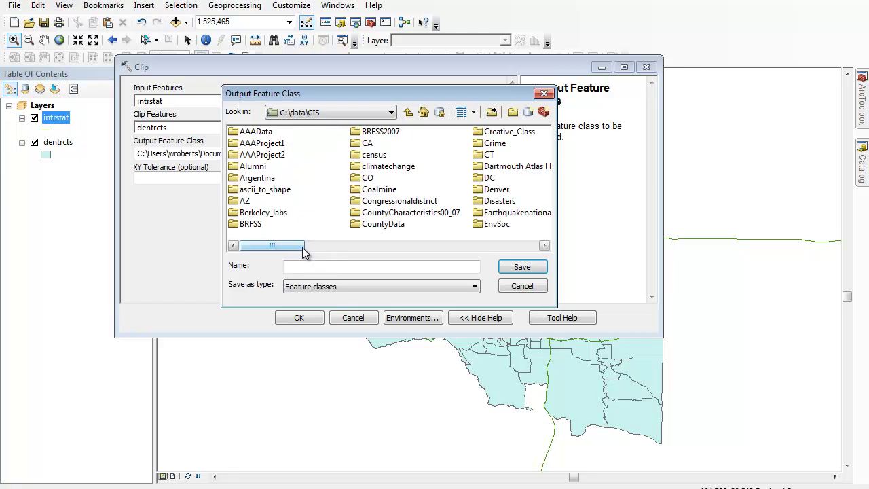
left_click_drag(303, 253, 503, 252)
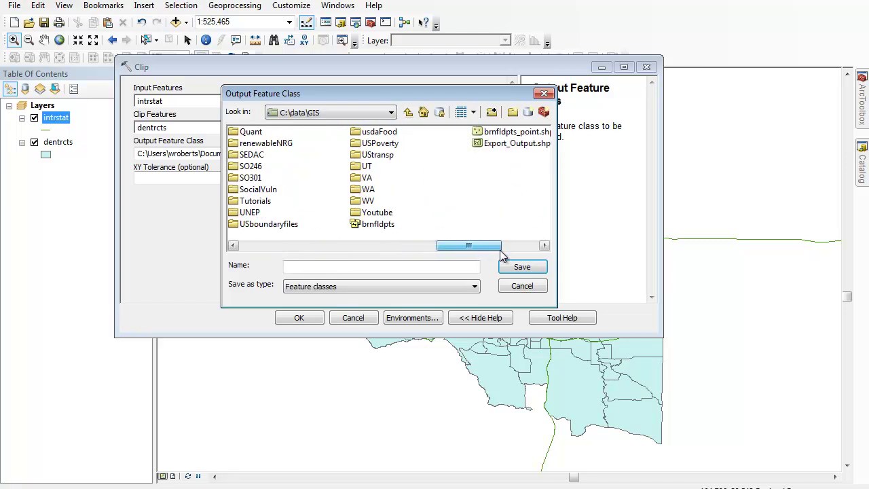
double_click(366, 213)
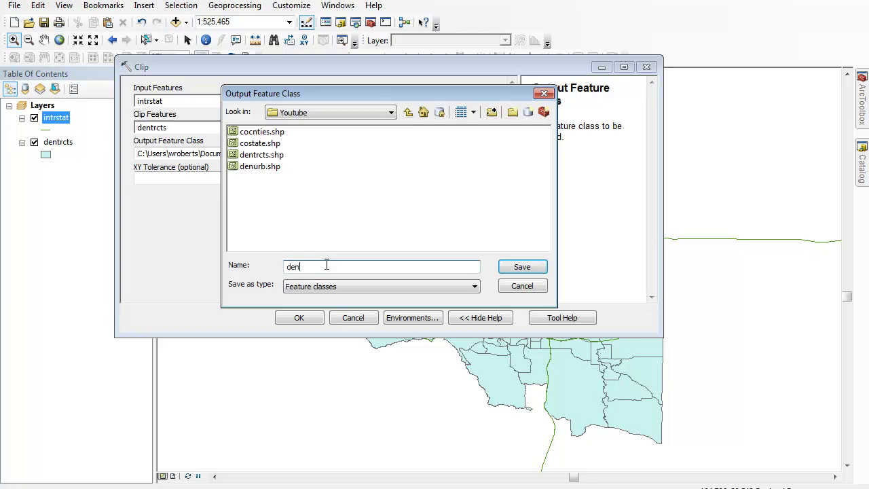
left_click(523, 268)
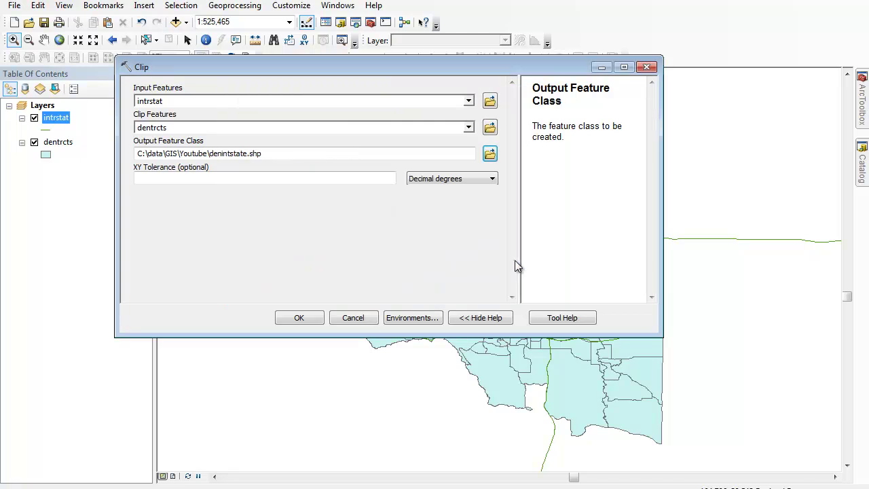
Run the clip so the denintstate layer is added to the map.
left_click(300, 318)
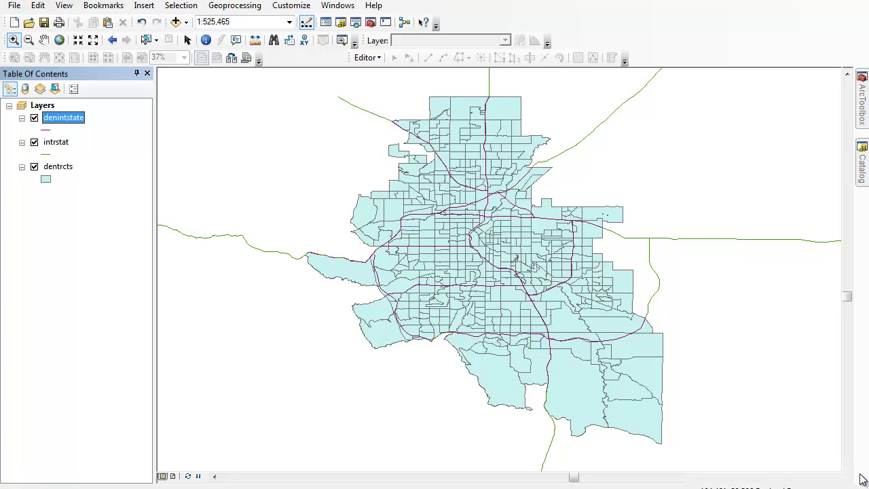
Remove the intrstat layer and widen the denintstate lines to width 2.5.
right_click(54, 147)
left_click(87, 166)
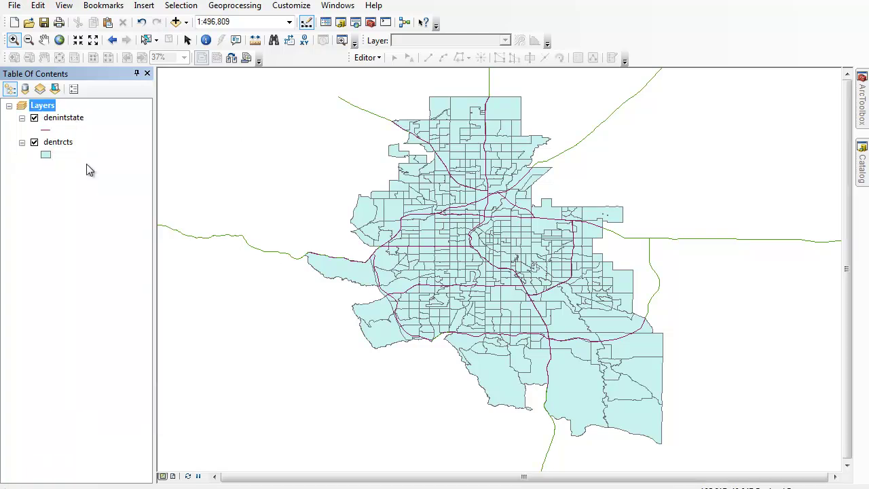
left_click(46, 131)
left_click(571, 211)
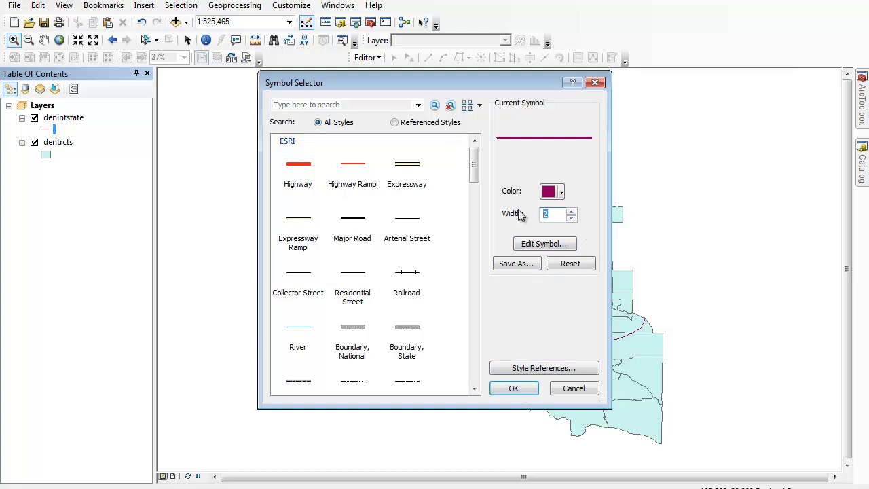
left_click(510, 388)
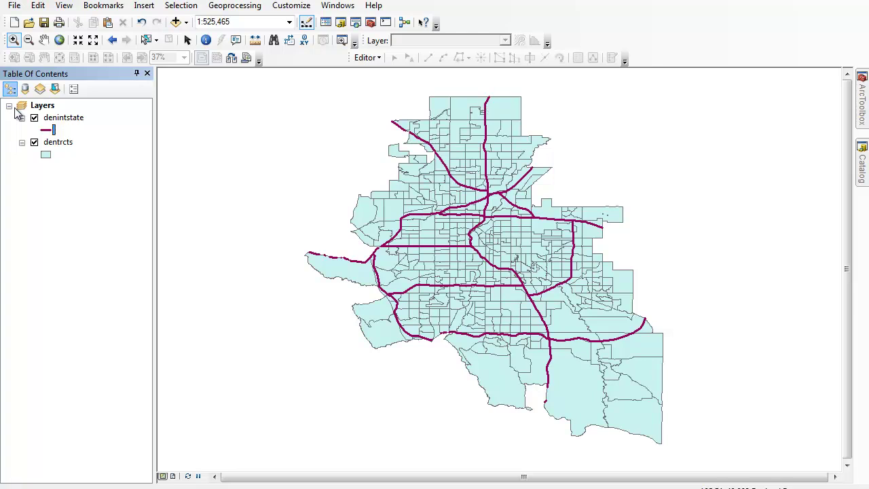
Change the denintstate line colour to dark grey.
left_click(46, 130)
left_click(562, 193)
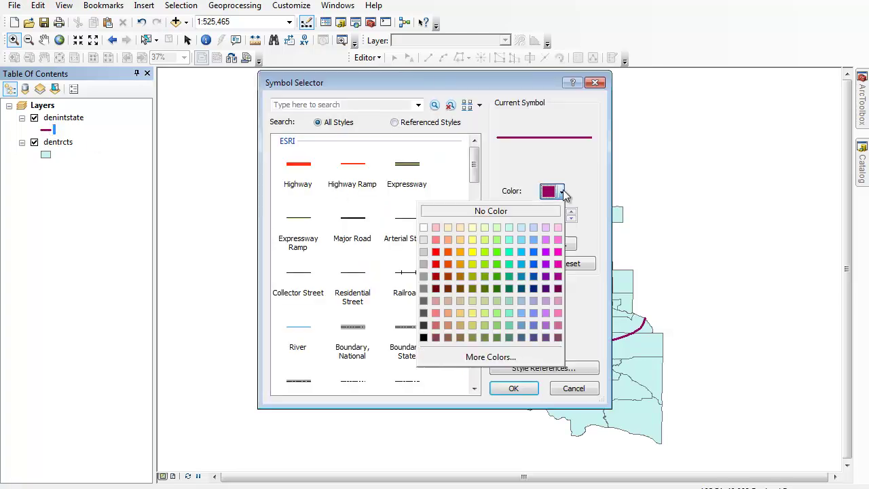
left_click(423, 317)
left_click(493, 388)
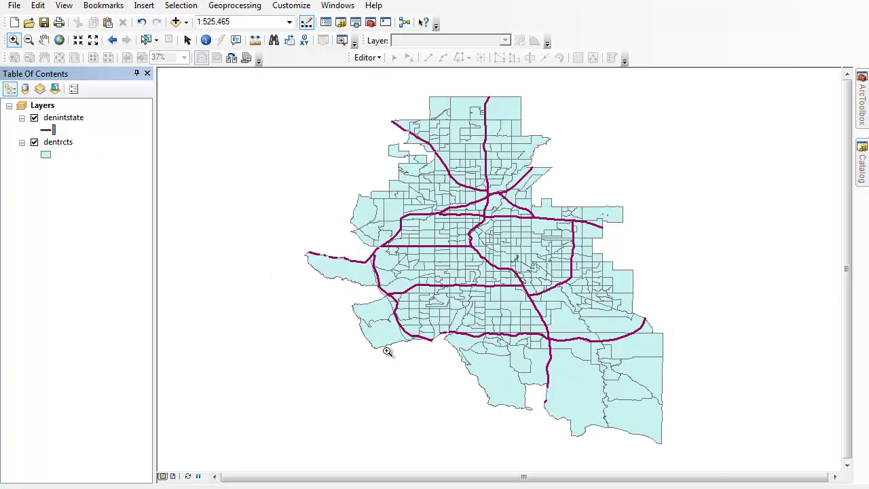